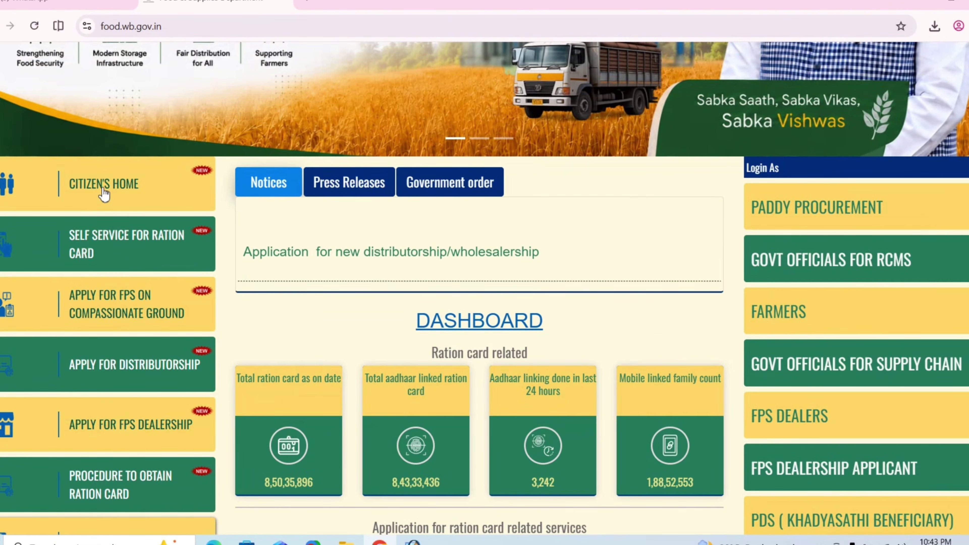
# Navigate from Citizen's Home via Ration Card Related Corner to Self Service of Ration Card.
pyautogui.click(102, 193)
pyautogui.scroll(-5, 129, 253)
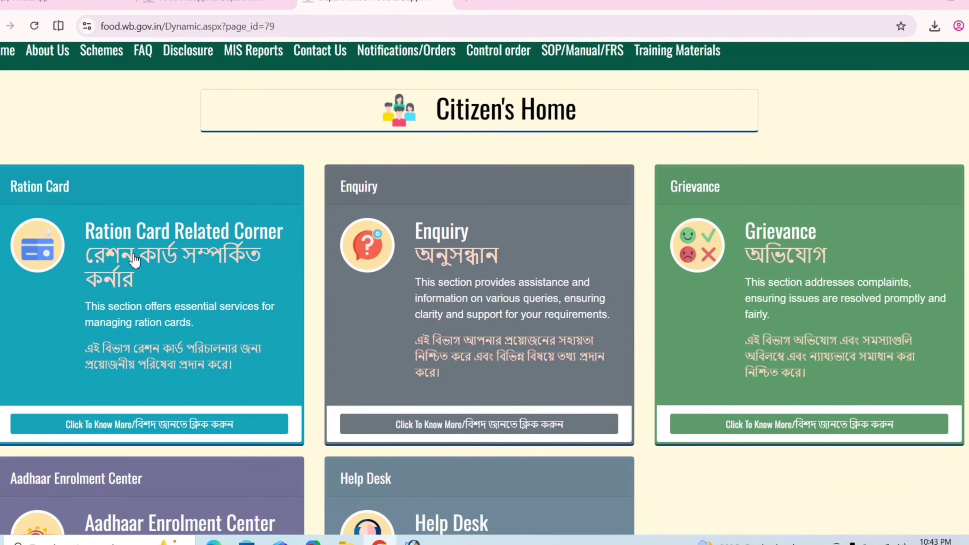
pyautogui.scroll(-2, 130, 253)
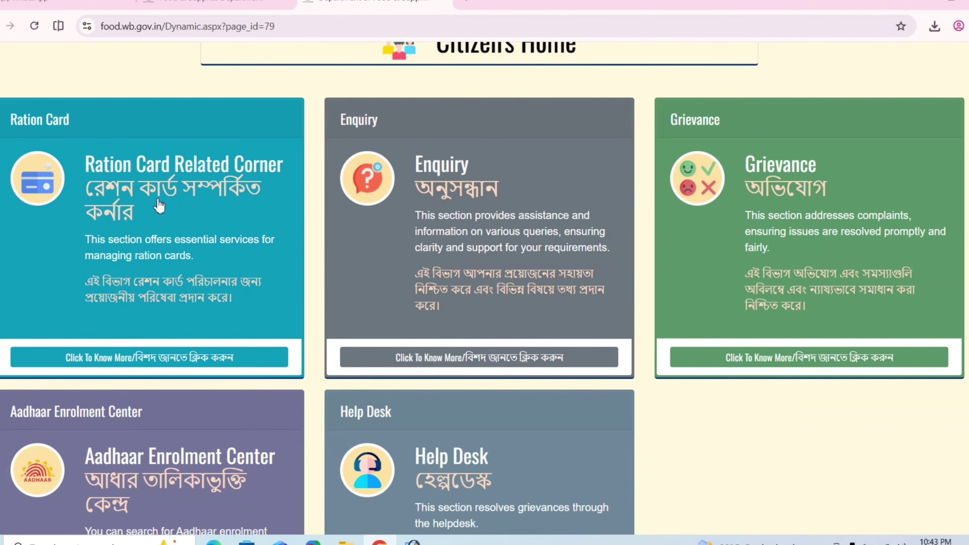
pyautogui.click(156, 189)
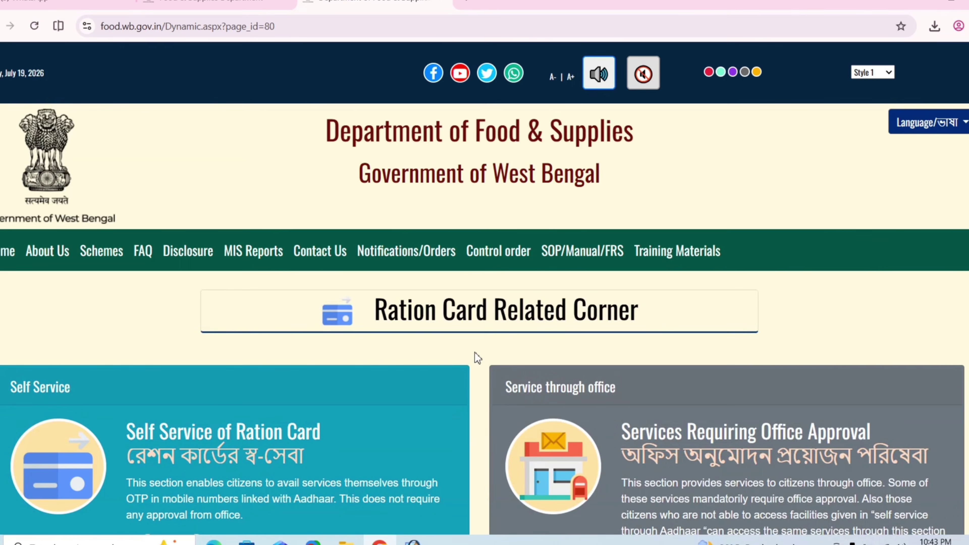
pyautogui.scroll(-5, 475, 352)
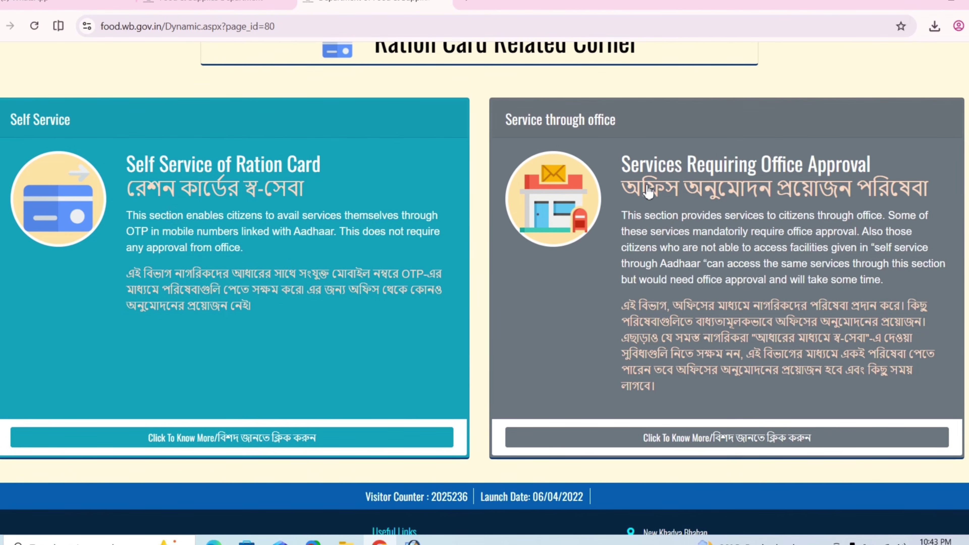
pyautogui.click(638, 207)
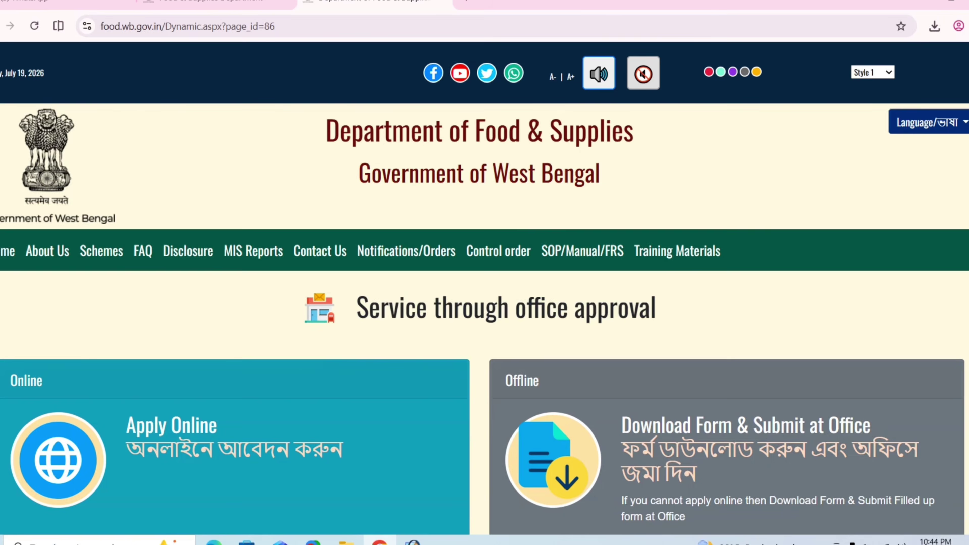
pyautogui.hotkey('alt', 'Left')
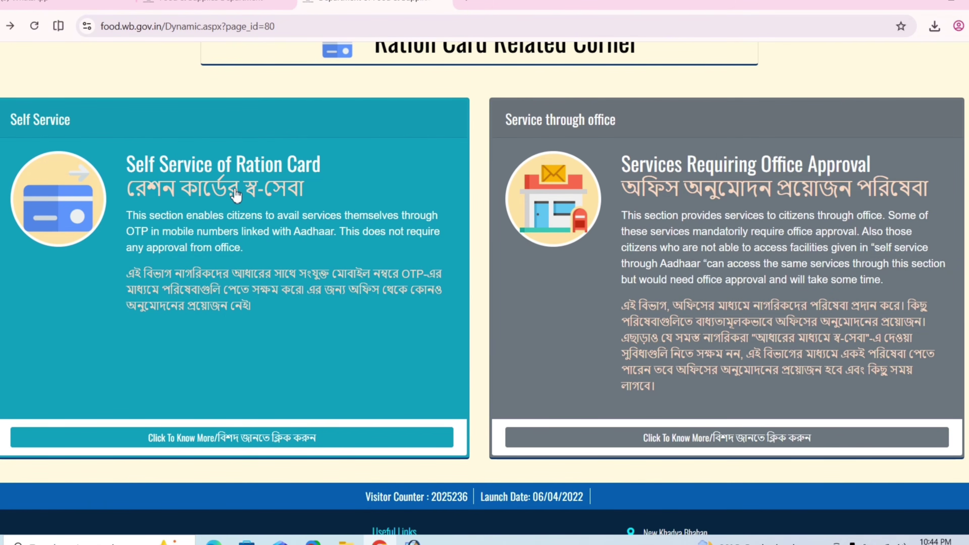
pyautogui.click(220, 196)
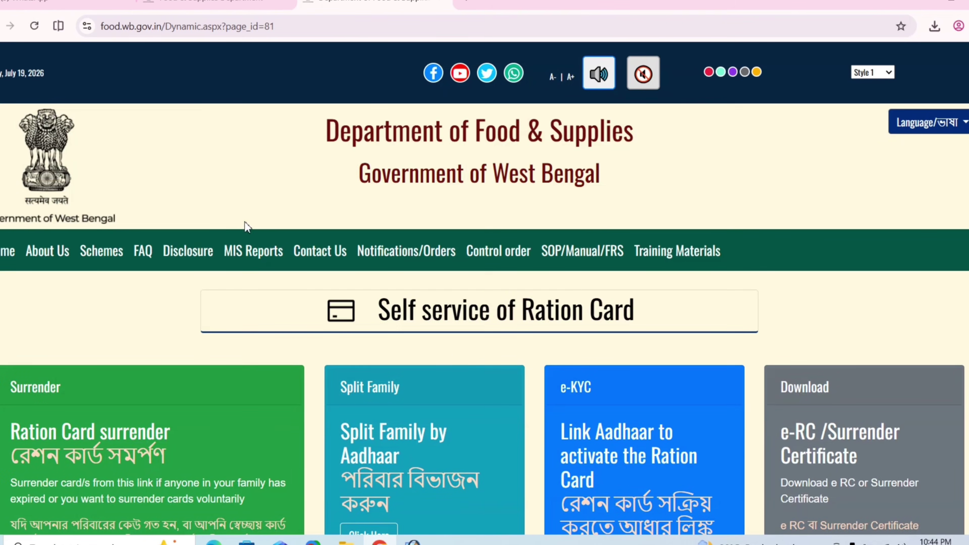
pyautogui.scroll(-15, 335, 315)
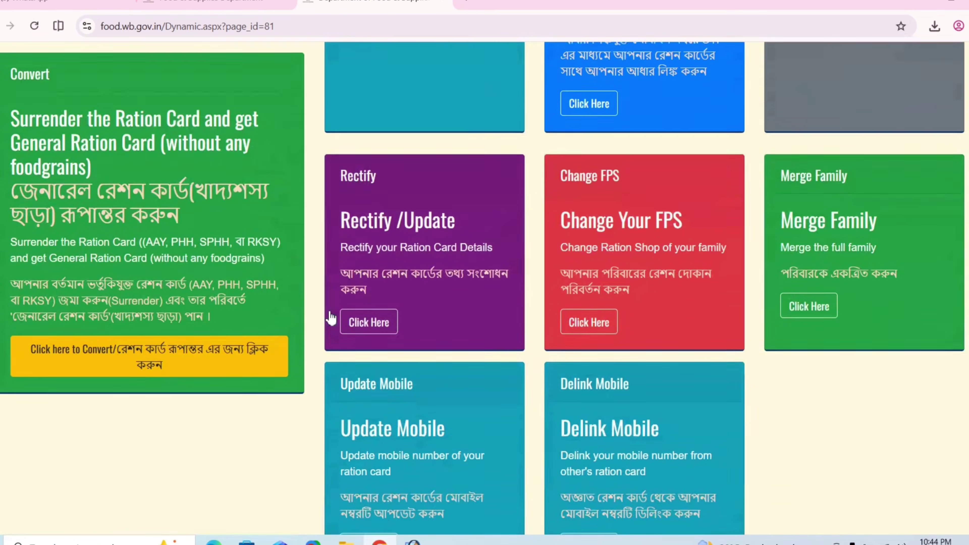
pyautogui.scroll(-7, 331, 317)
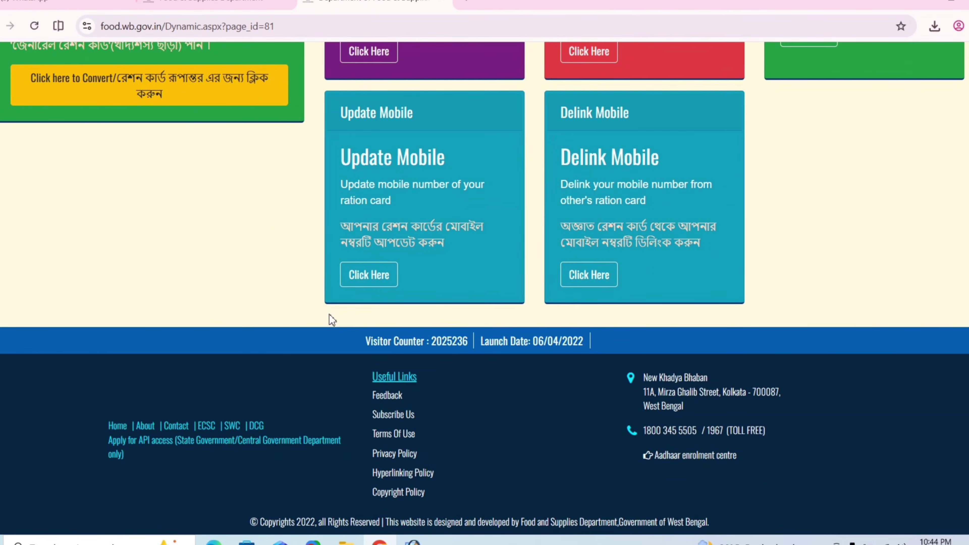
pyautogui.scroll(20, 328, 321)
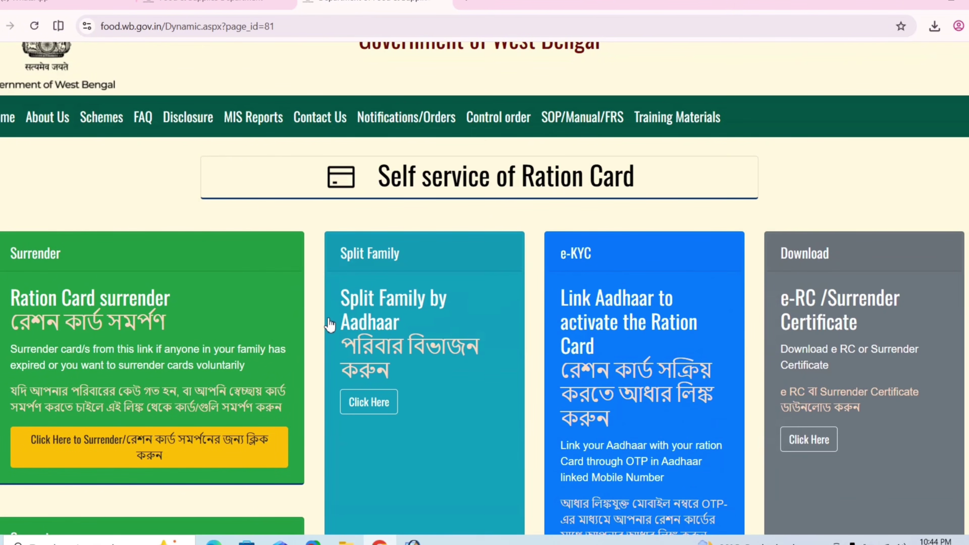
pyautogui.scroll(-3, 330, 324)
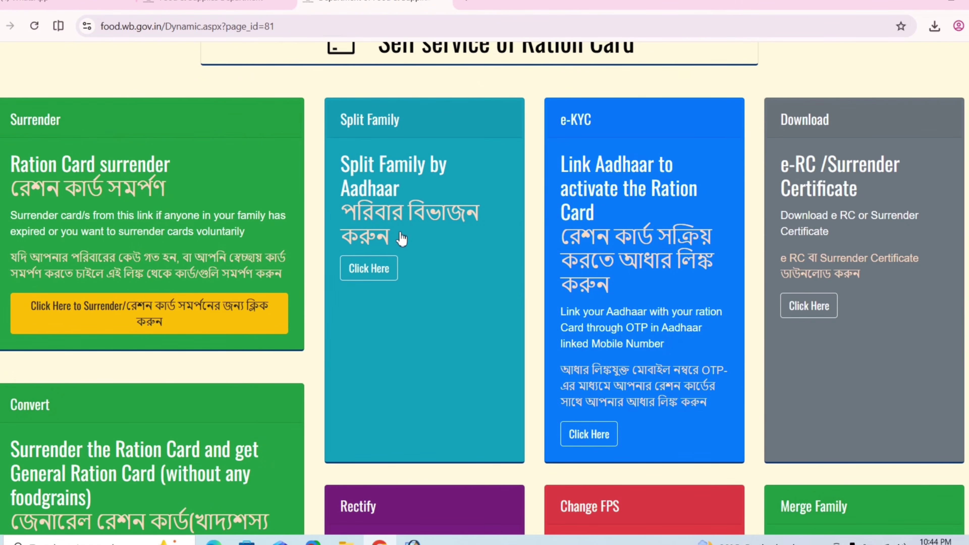
pyautogui.scroll(-2, 598, 201)
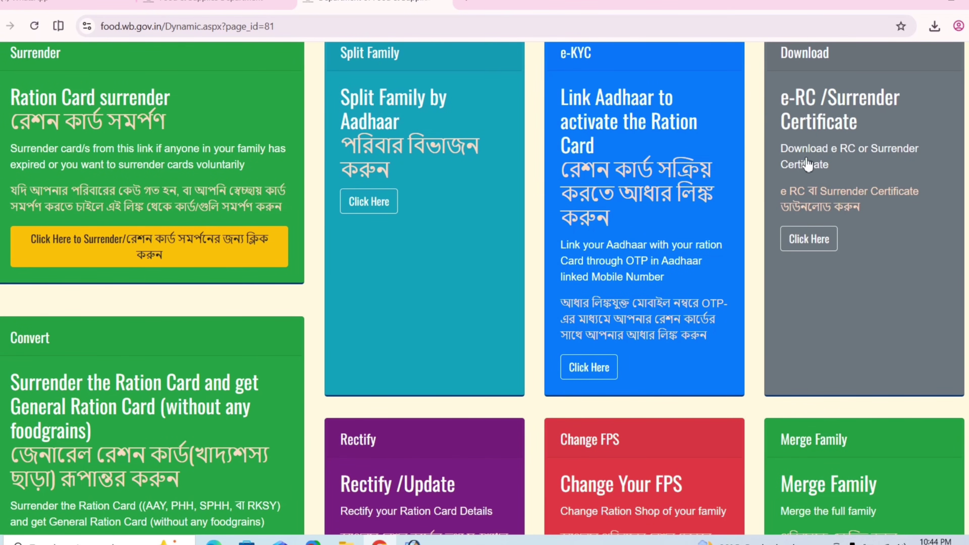
pyautogui.scroll(-6, 805, 172)
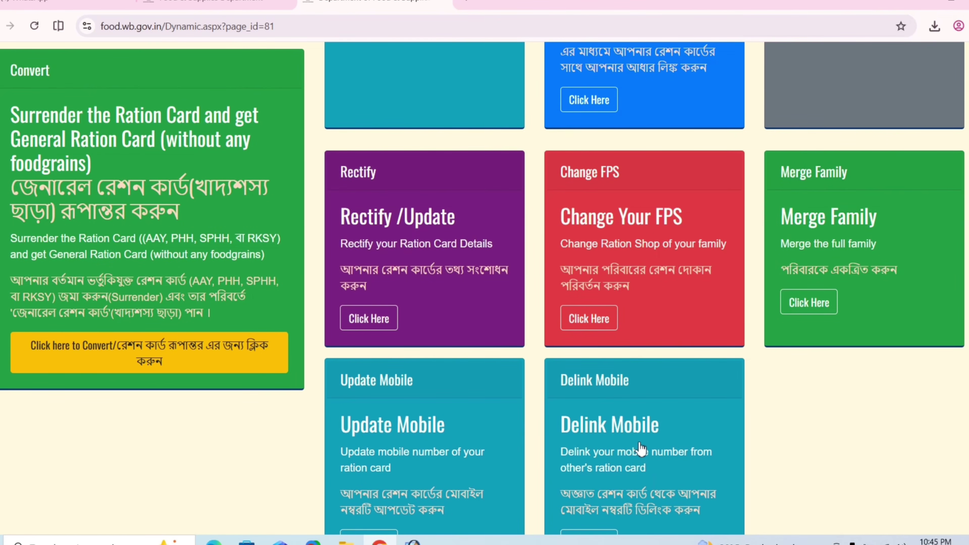
pyautogui.moveTo(332, 169); pyautogui.dragTo(444, 314)
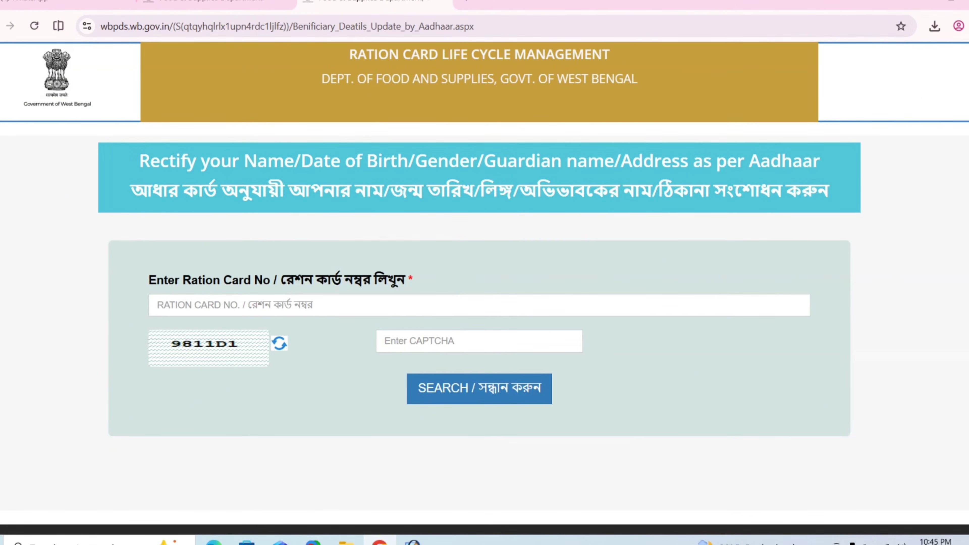
pyautogui.hotkey('alt', 'Left')
pyautogui.scroll(-5, 351, 207)
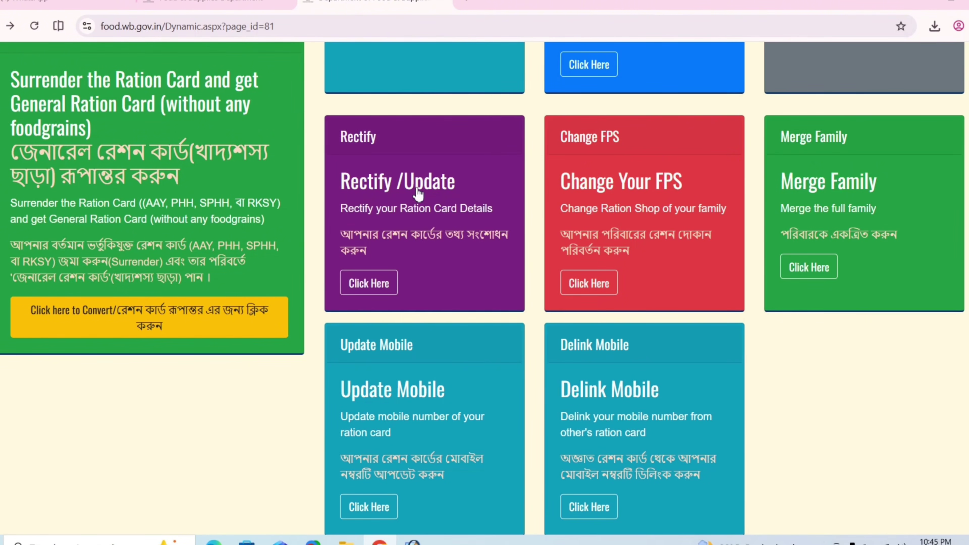
# Open the Aadhaar rectification form, paste the ration card number and enter the CAPTCHA.
pyautogui.click(379, 285)
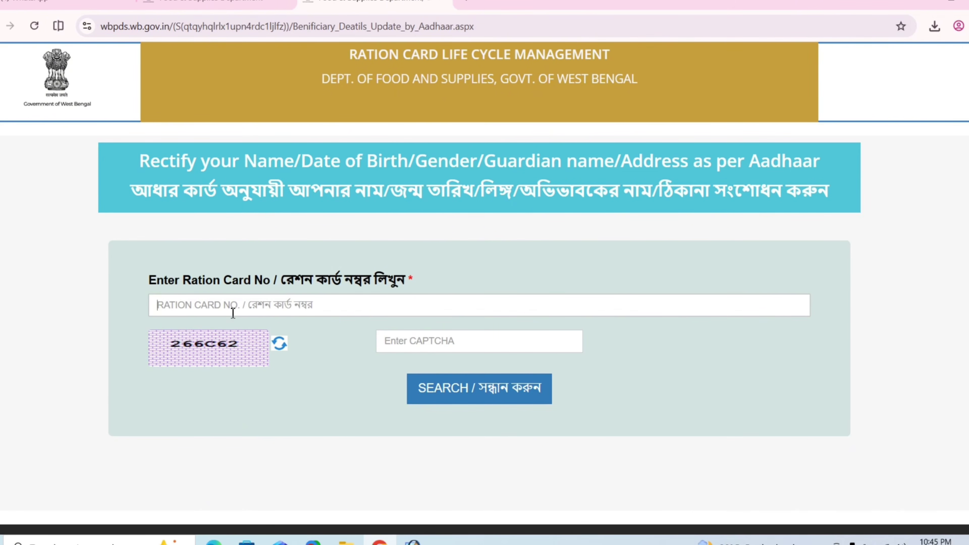
pyautogui.hotkey('ctrl', 'v')
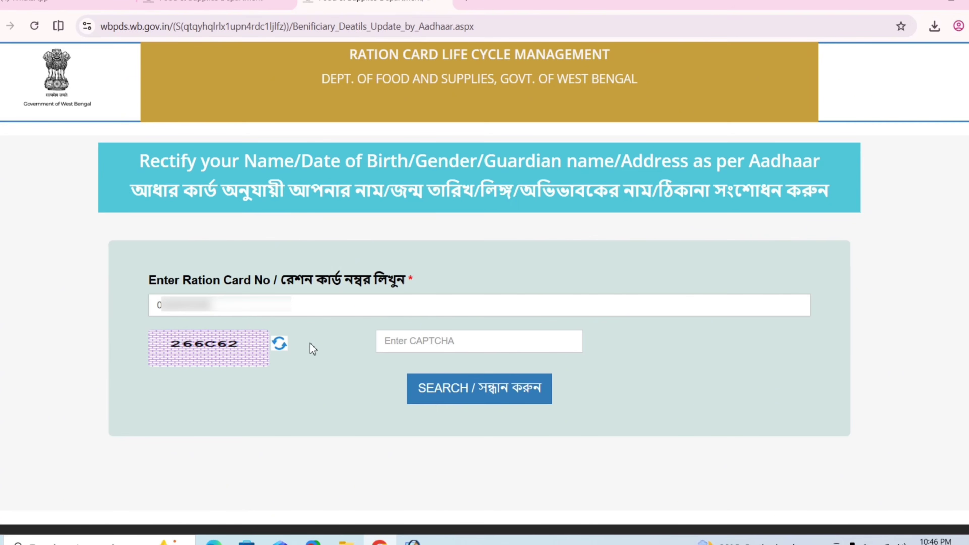
pyautogui.click(415, 337)
pyautogui.write('266C62')
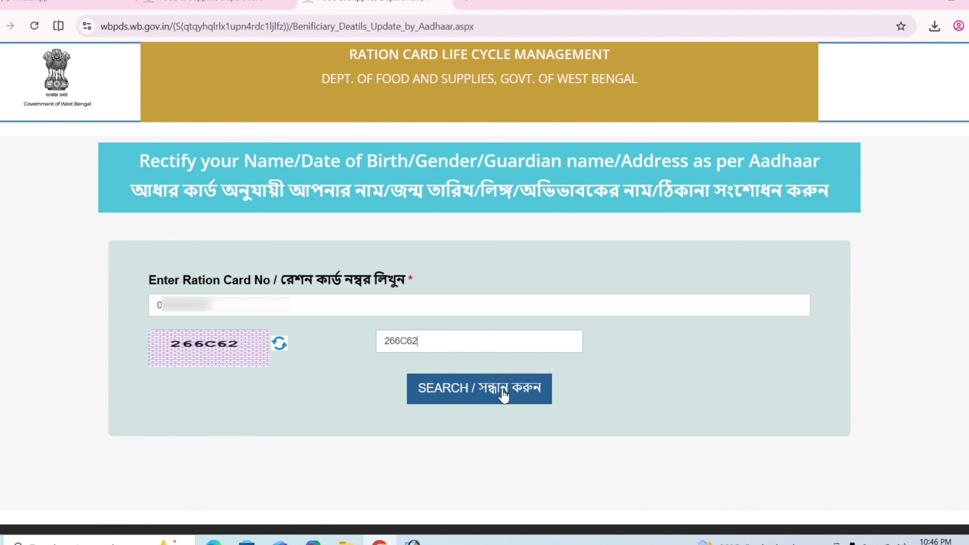
pyautogui.click(491, 391)
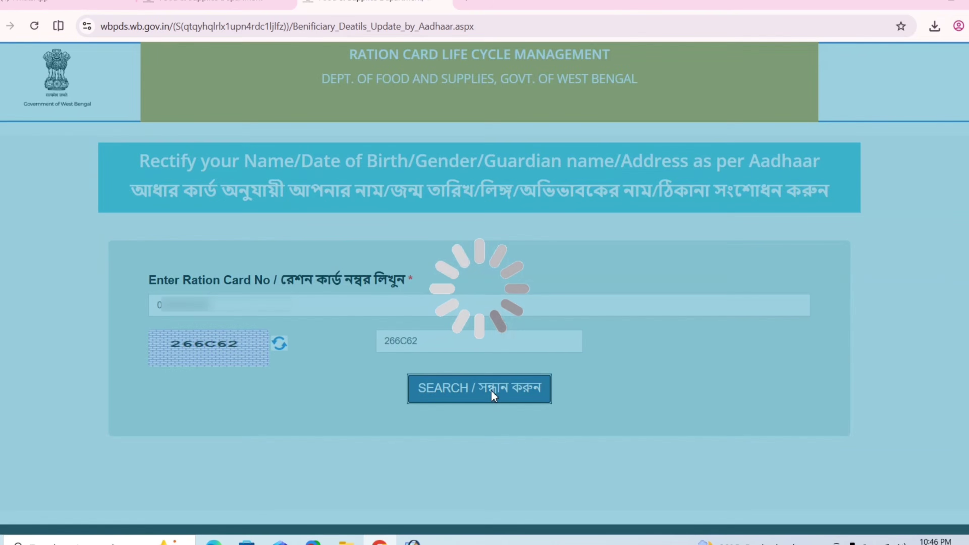
pyautogui.scroll(-11, 492, 368)
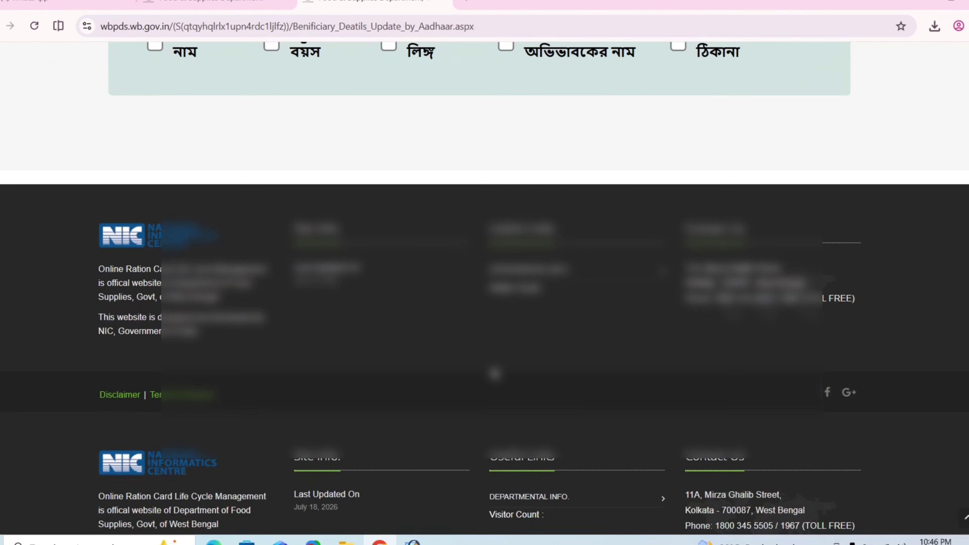
pyautogui.scroll(7, 493, 372)
pyautogui.scroll(-3, 517, 309)
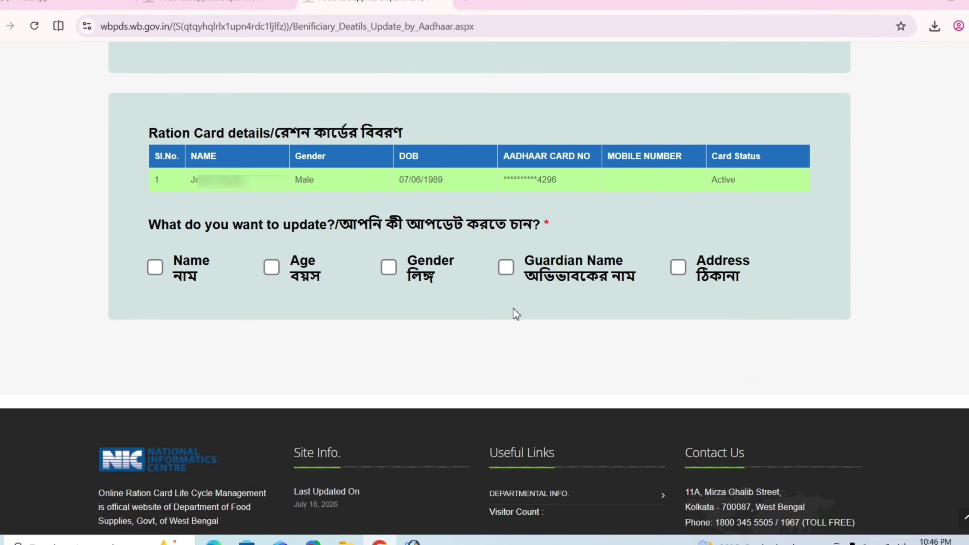
pyautogui.moveTo(204, 173); pyautogui.dragTo(544, 193)
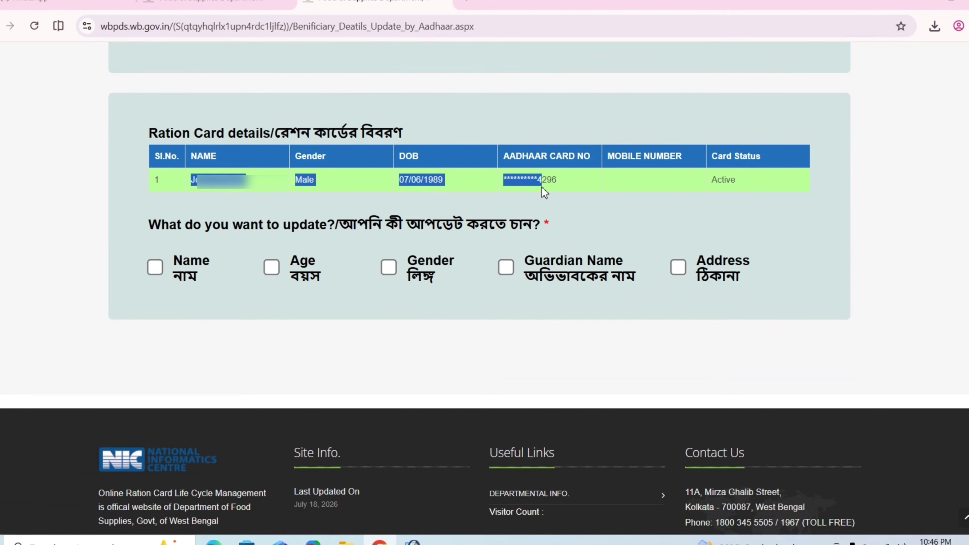
pyautogui.moveTo(565, 192); pyautogui.dragTo(649, 195)
pyautogui.click(718, 170)
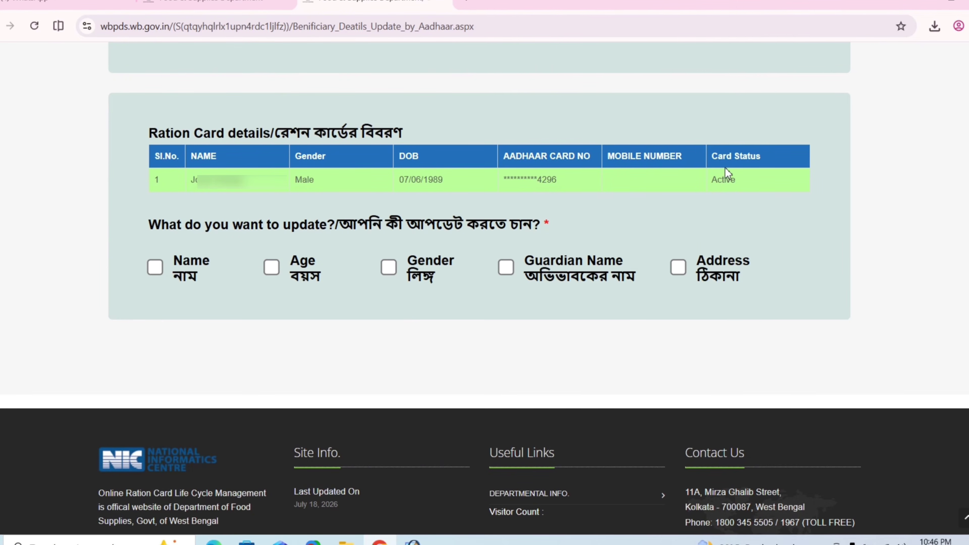
pyautogui.moveTo(710, 180); pyautogui.dragTo(746, 183)
pyautogui.click(739, 211)
# Tick Name and Age for update, untick Address, and consent to UIDAI Aadhaar authentication.
pyautogui.click(153, 270)
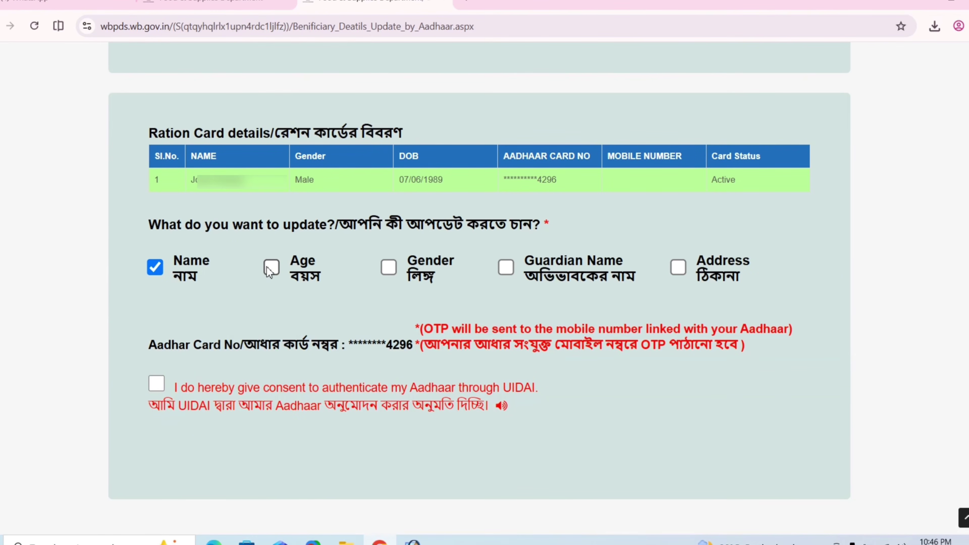
pyautogui.click(272, 271)
pyautogui.moveTo(396, 178); pyautogui.dragTo(449, 184)
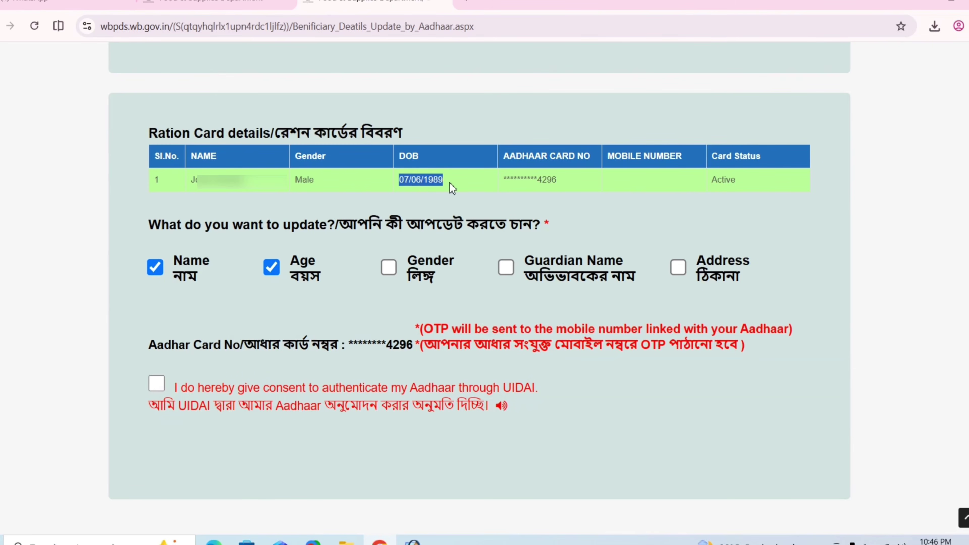
pyautogui.click(225, 291)
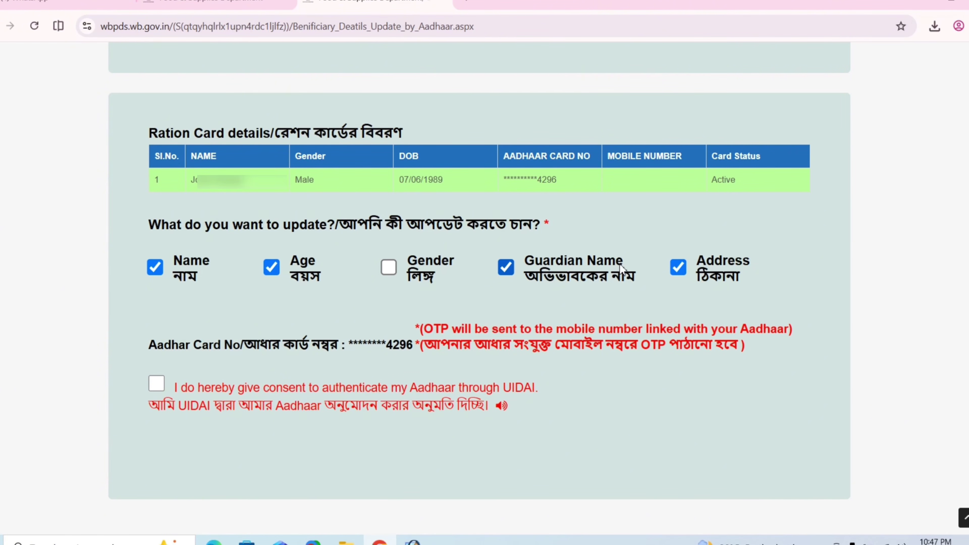
pyautogui.click(679, 269)
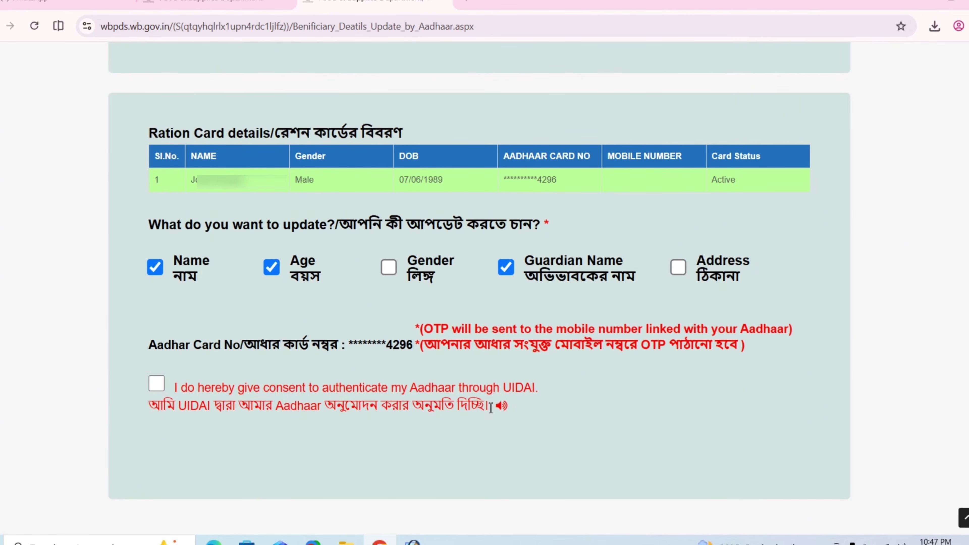
pyautogui.click(160, 387)
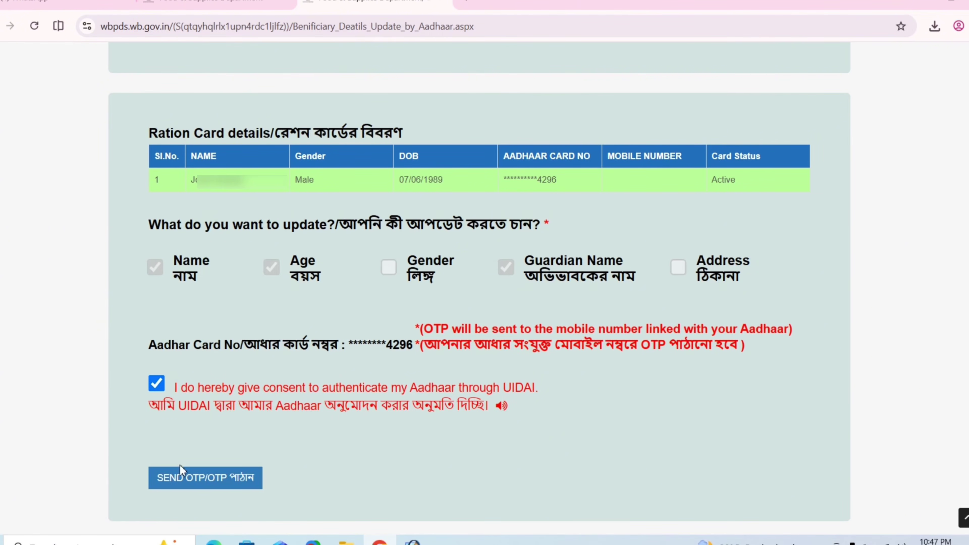
# Request the OTP, enter the six-digit code, and verify and submit the Aadhaar details.
pyautogui.click(183, 478)
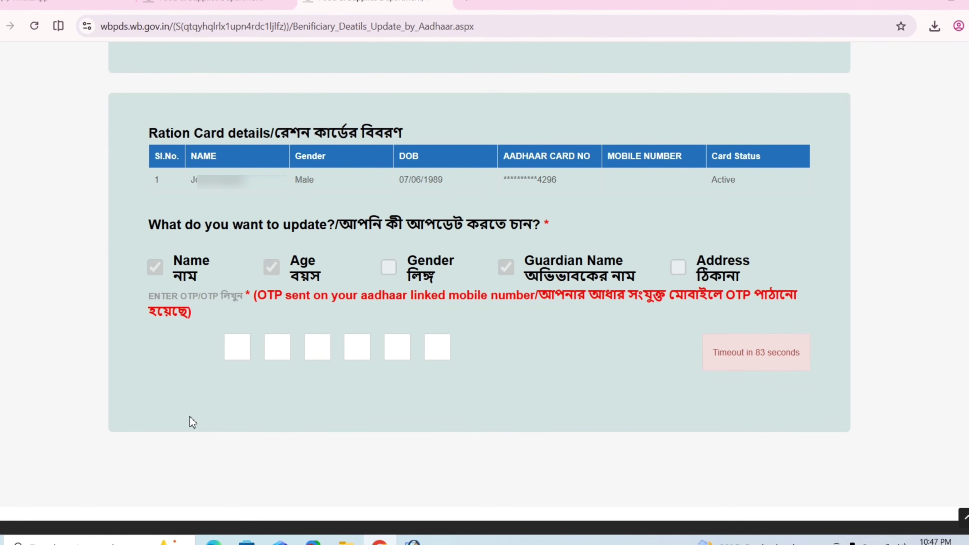
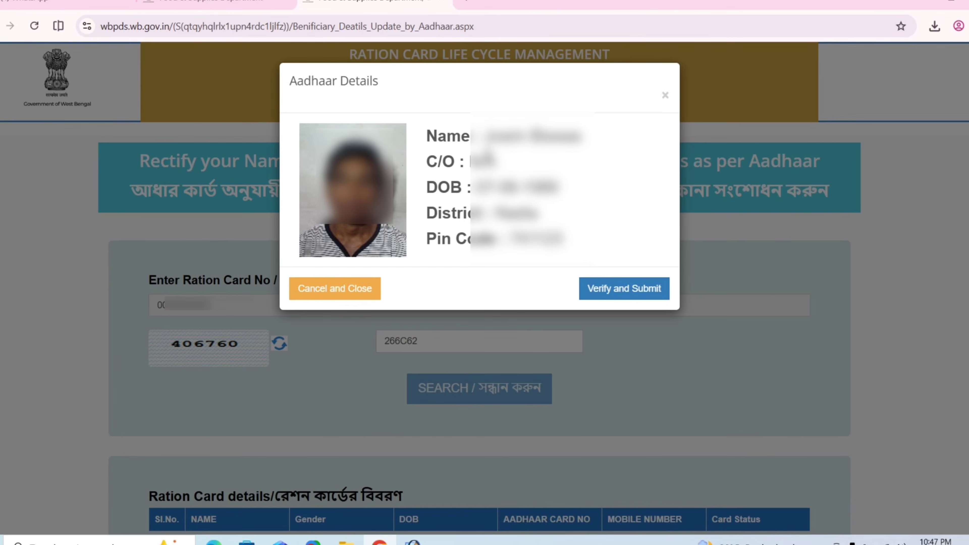
pyautogui.click(611, 296)
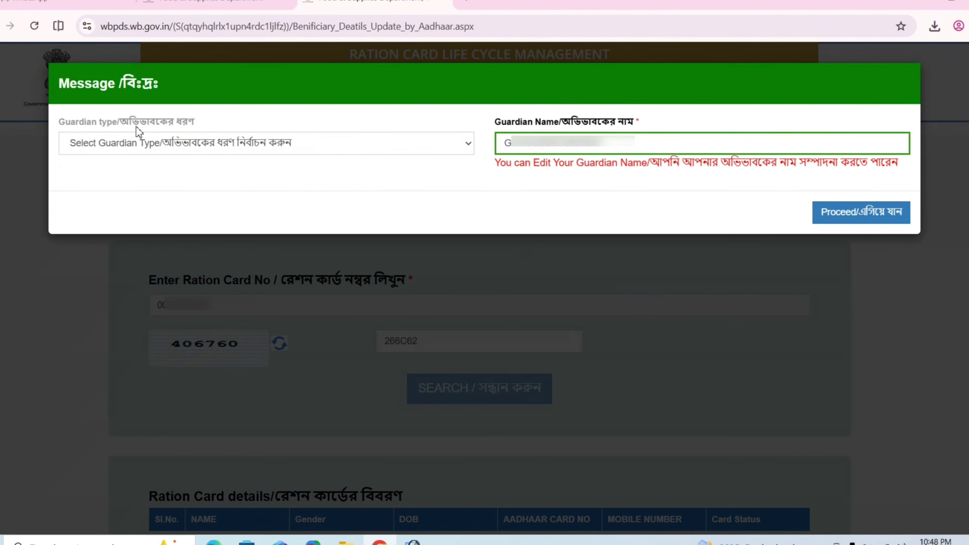
# Set the guardian type to FATHER NAME, correct the father's name, and proceed.
pyautogui.click(122, 144)
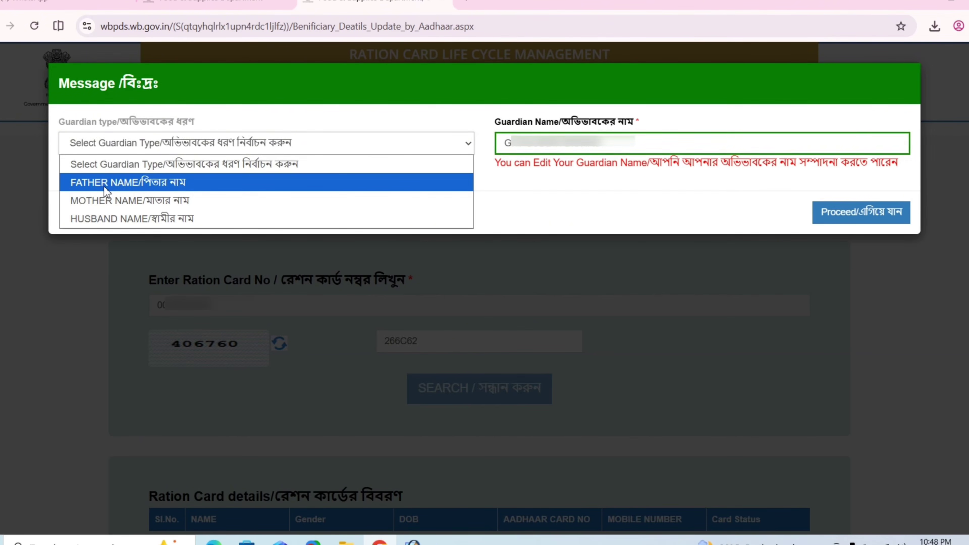
pyautogui.click(105, 190)
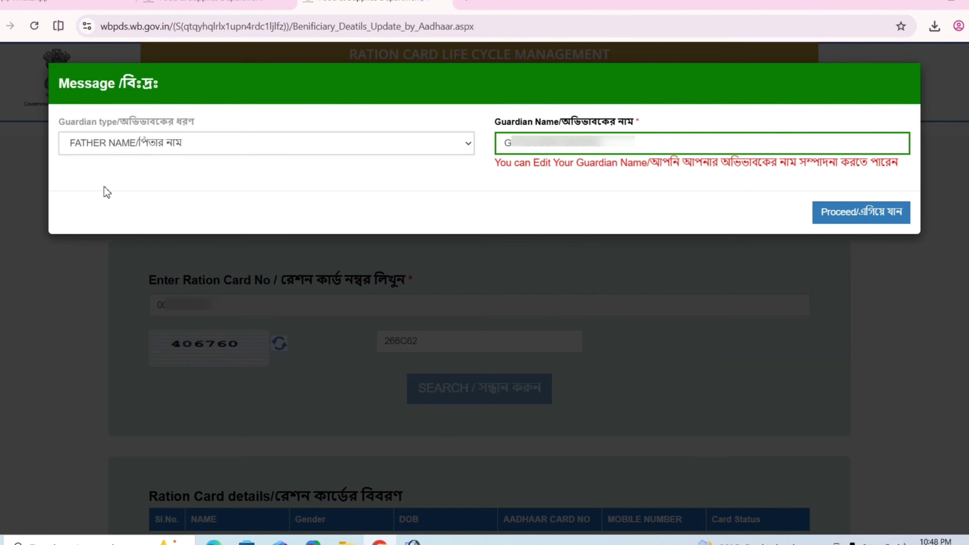
pyautogui.click(116, 148)
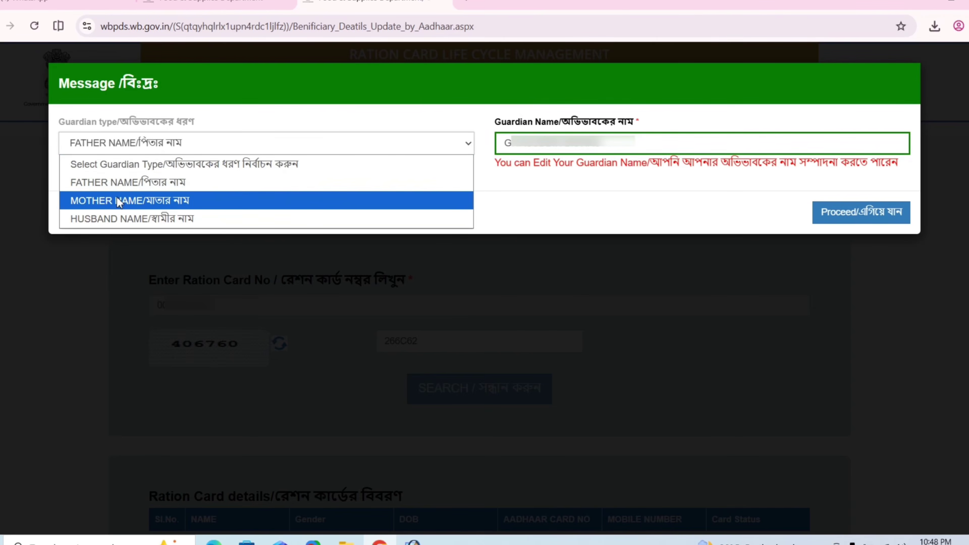
pyautogui.click(127, 184)
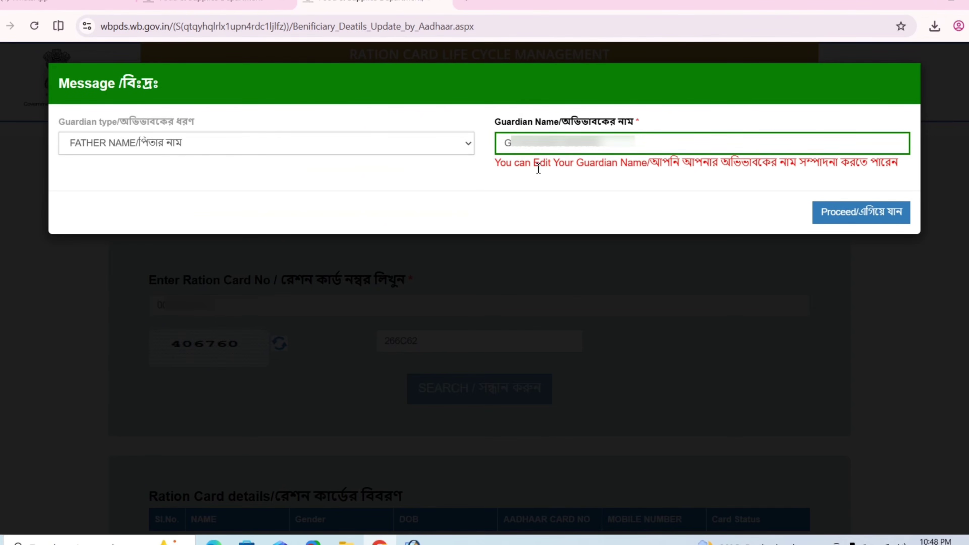
pyautogui.moveTo(601, 148); pyautogui.dragTo(497, 149)
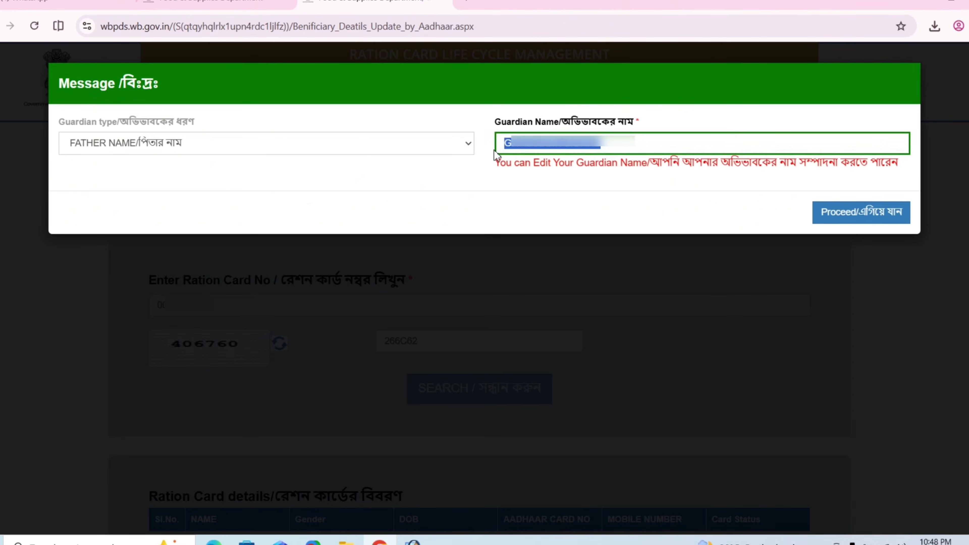
pyautogui.click(494, 151)
pyautogui.write('opal')
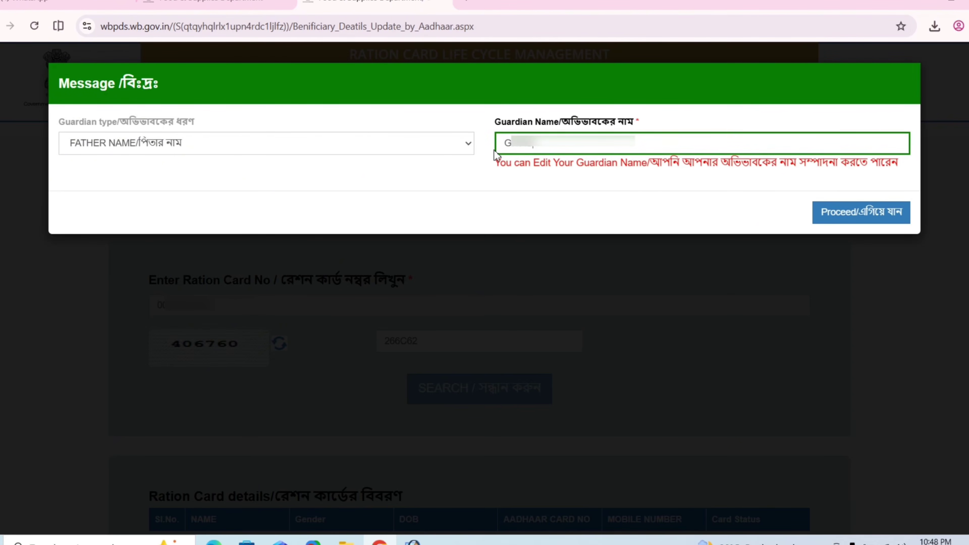
pyautogui.write(' D')
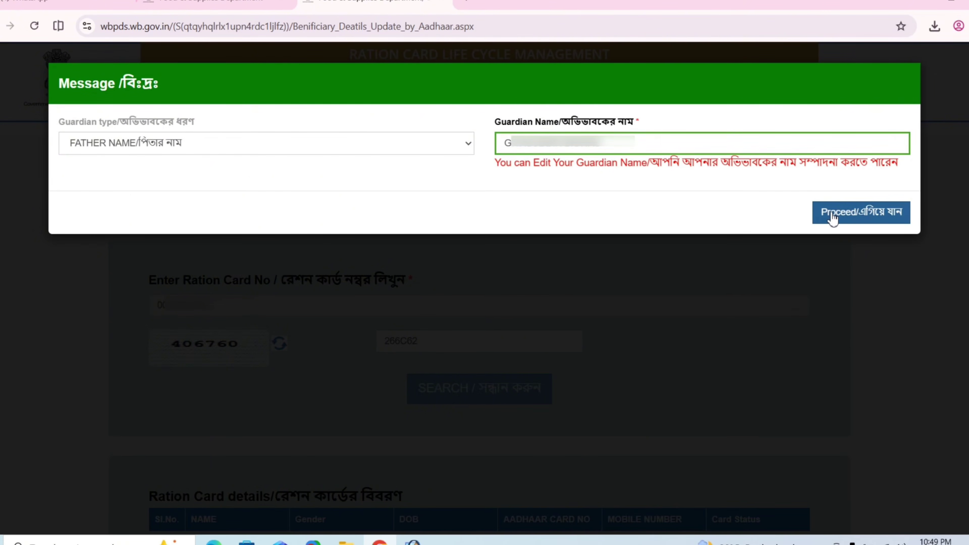
pyautogui.click(833, 219)
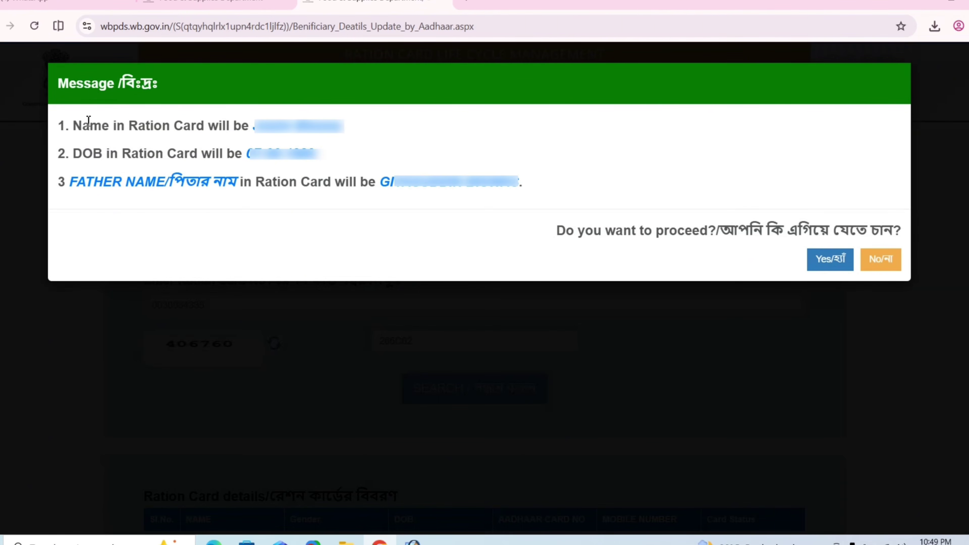
# Review the new name and father's name in the summary, then confirm with Yes.
pyautogui.moveTo(74, 126); pyautogui.dragTo(322, 166)
pyautogui.click(320, 165)
pyautogui.moveTo(57, 182); pyautogui.dragTo(243, 196)
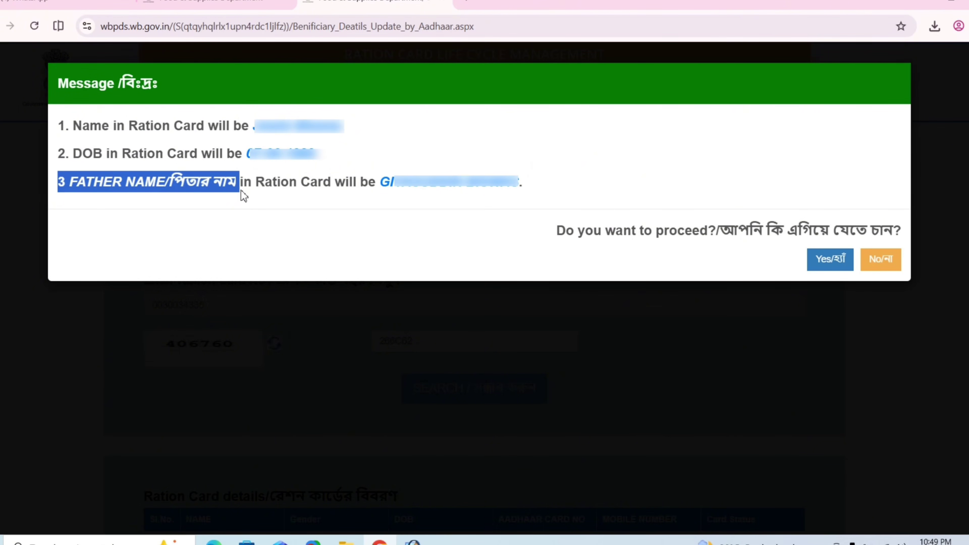
pyautogui.click(68, 180)
pyautogui.moveTo(68, 180); pyautogui.dragTo(229, 186)
pyautogui.moveTo(130, 181); pyautogui.dragTo(529, 187)
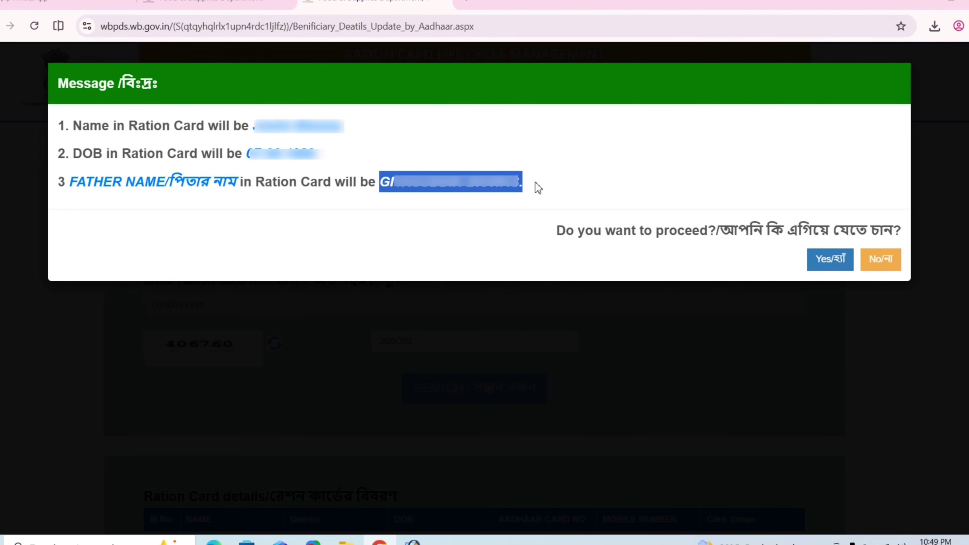
pyautogui.click(246, 172)
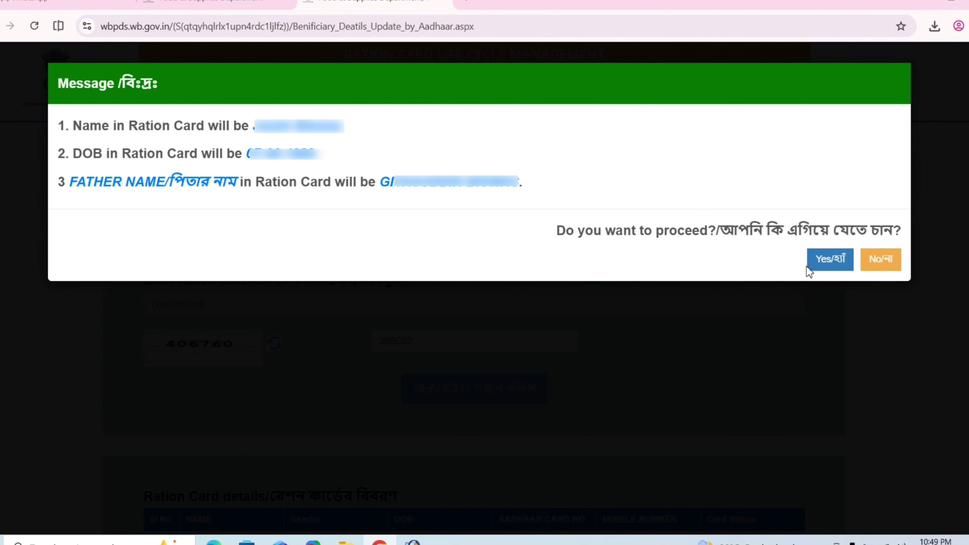
pyautogui.moveTo(557, 239); pyautogui.dragTo(724, 244)
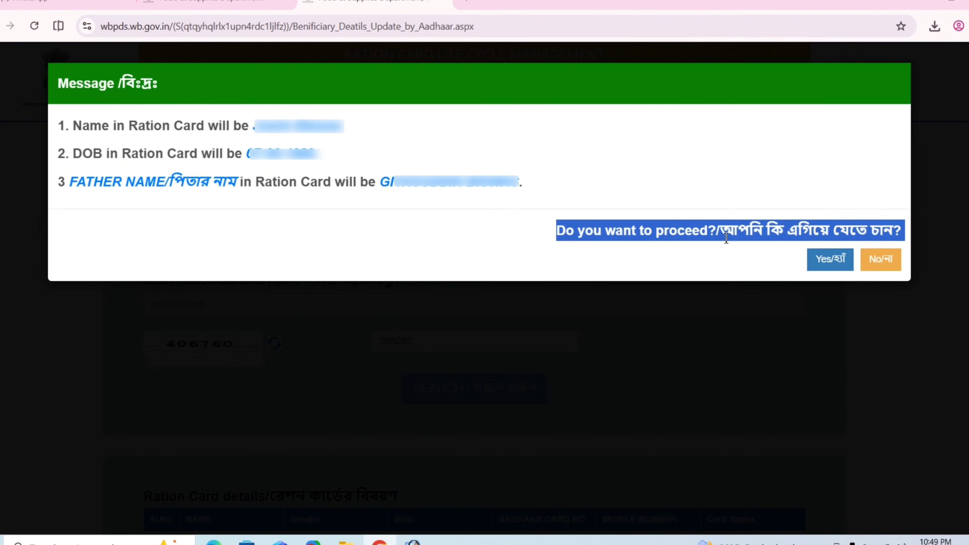
pyautogui.click(832, 263)
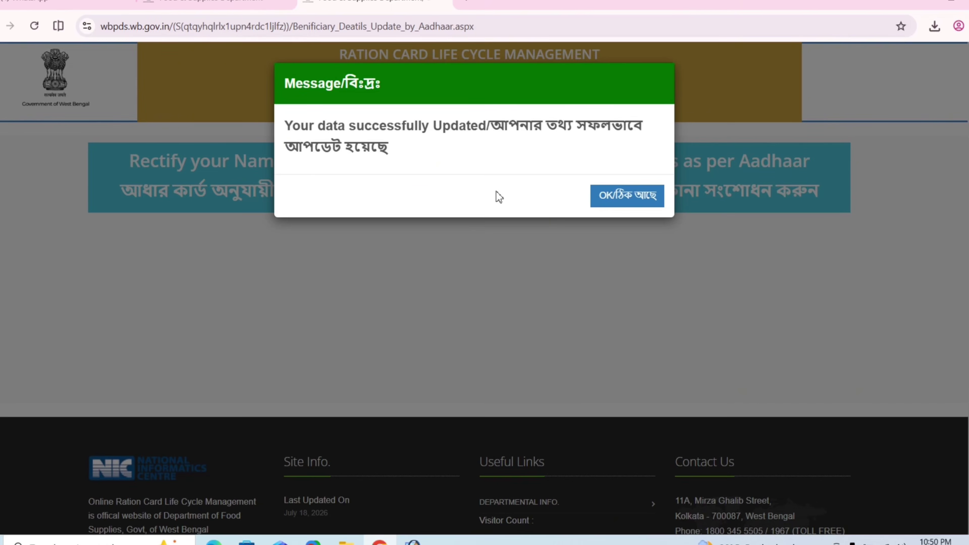
# Dismiss the 'data successfully Updated' message with OK.
pyautogui.click(604, 199)
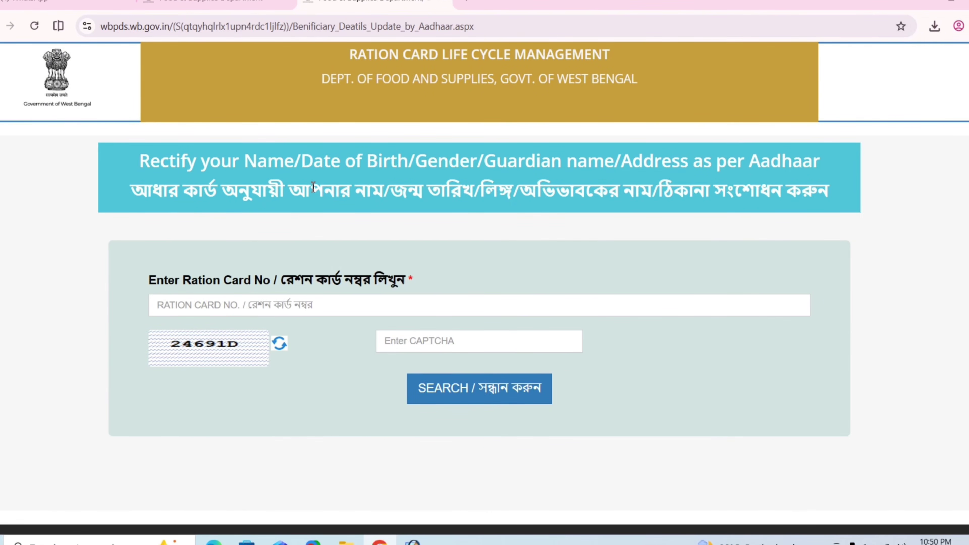
# Google 'ration card download' in a new tab and open the wbpds.wb.gov.in Download E-Card result.
pyautogui.click(468, 3)
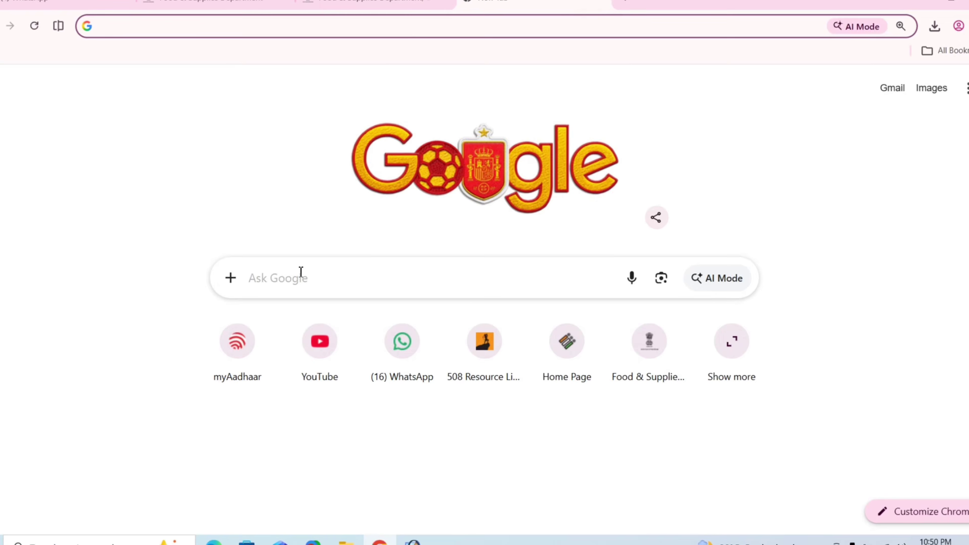
pyautogui.click(300, 272)
pyautogui.write('RATION')
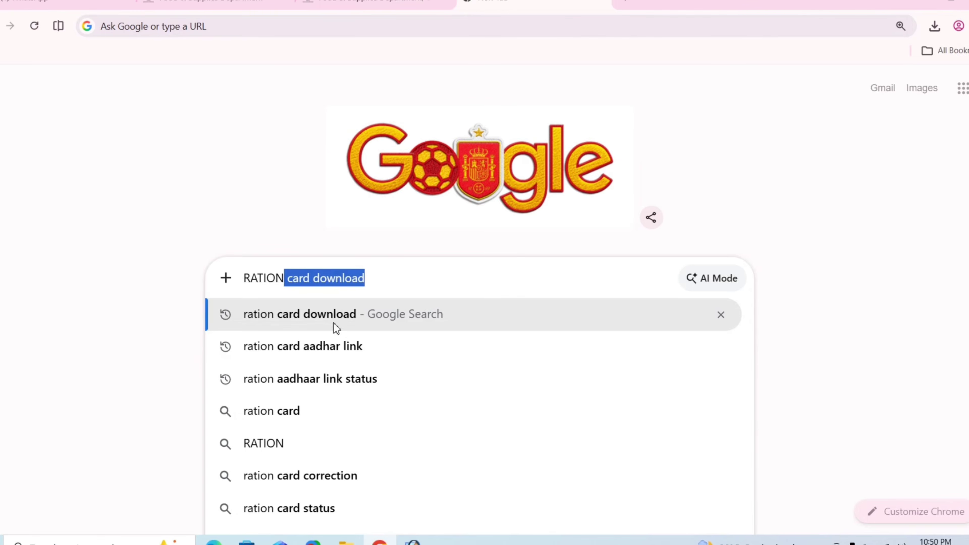
pyautogui.click(344, 313)
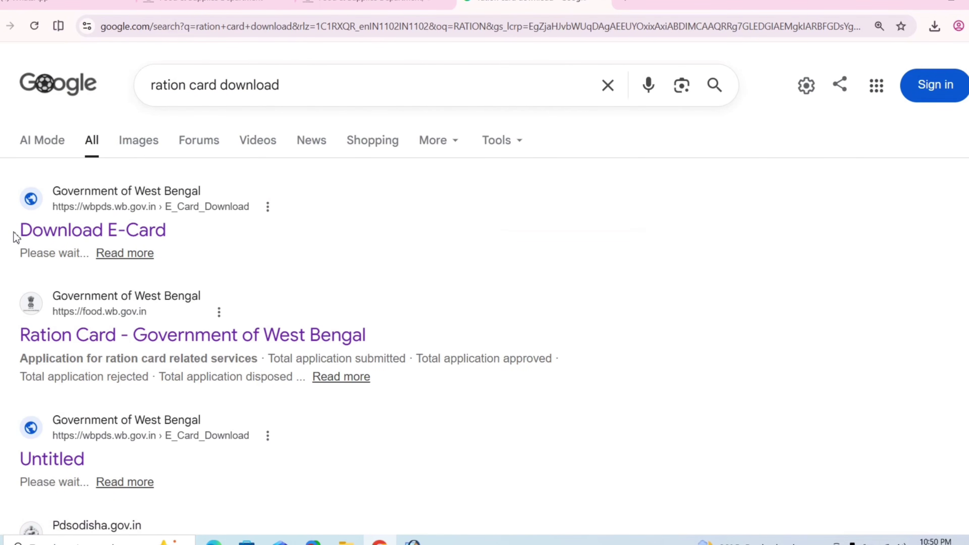
pyautogui.click(66, 231)
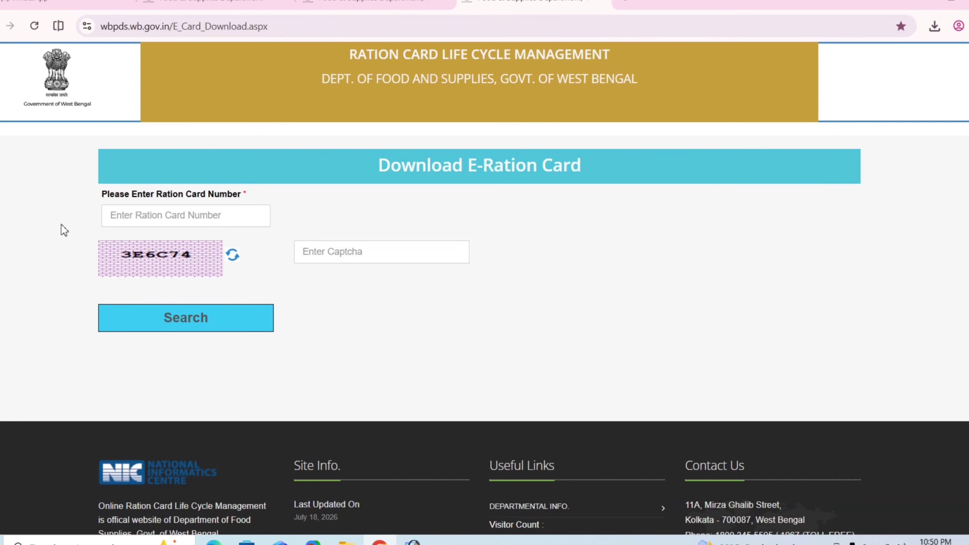
# Enter the ration card number and captcha on Download E-Ration Card and search for the family list.
pyautogui.click(160, 210)
pyautogui.hotkey('ctrl', 'a')
pyautogui.press('BackSpace')
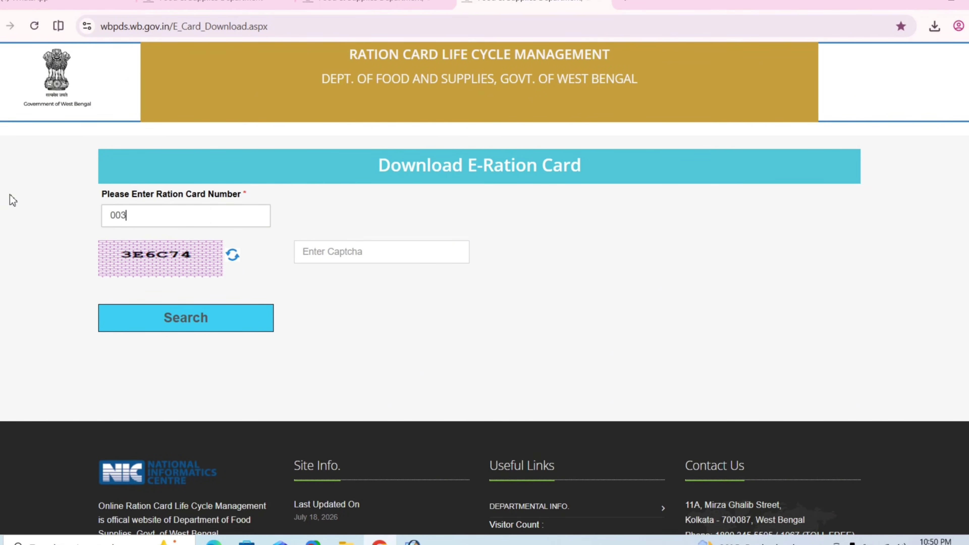
pyautogui.click(313, 251)
pyautogui.write('3E6C74')
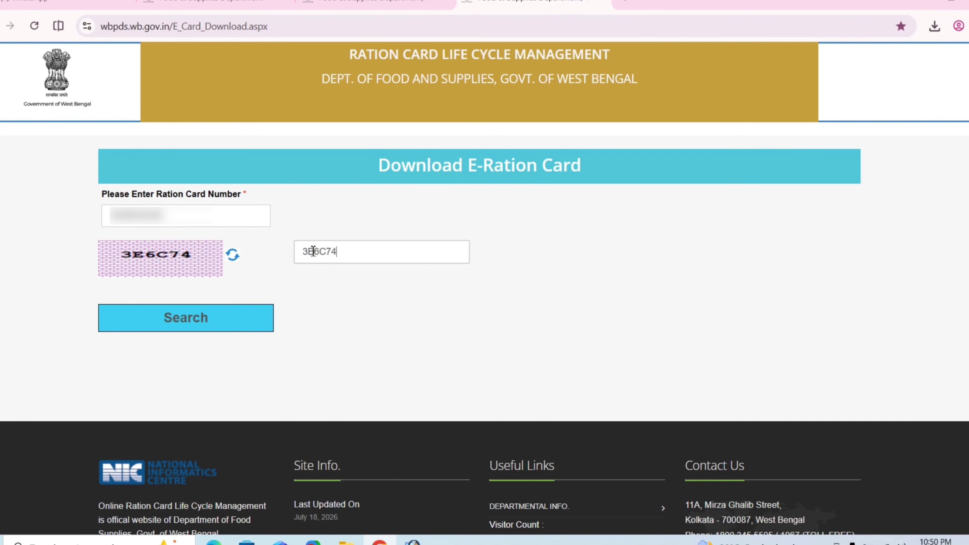
pyautogui.click(183, 319)
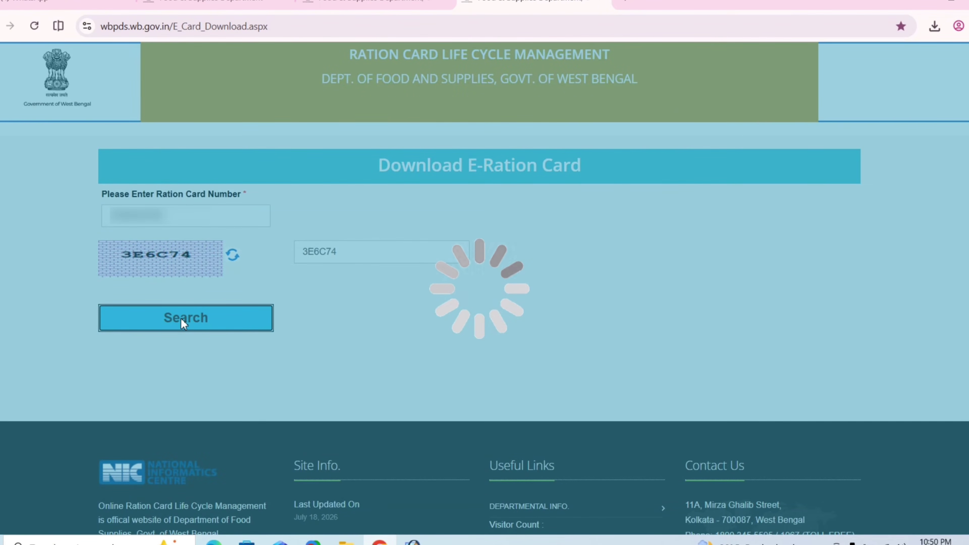
pyautogui.scroll(-3, 384, 310)
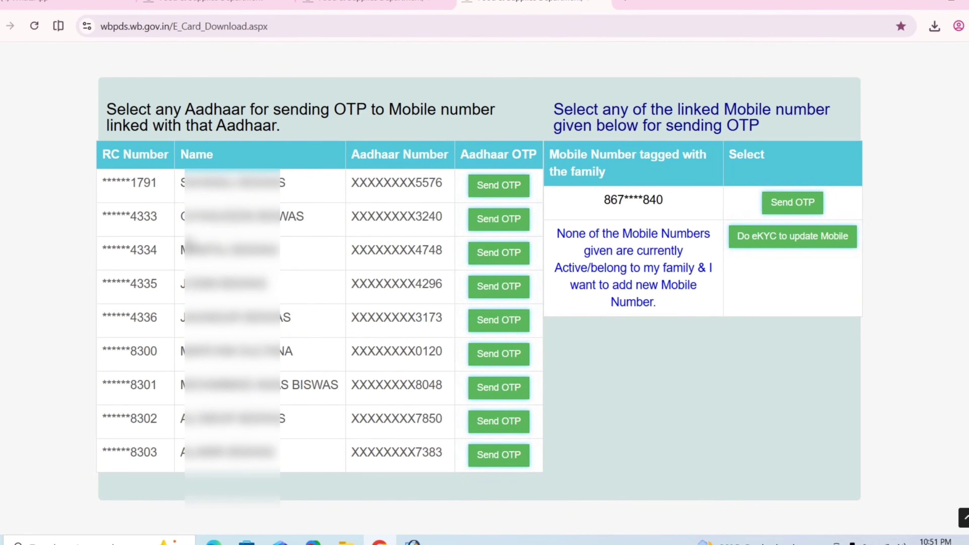
# Review the family members' names, Aadhaar numbers and the family's linked mobile number.
pyautogui.moveTo(191, 183); pyautogui.dragTo(256, 462)
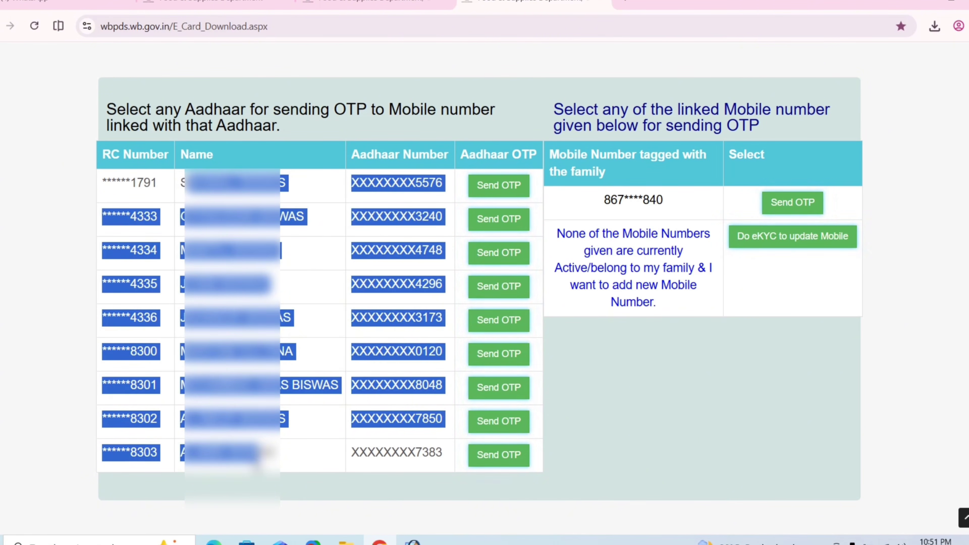
pyautogui.click(255, 467)
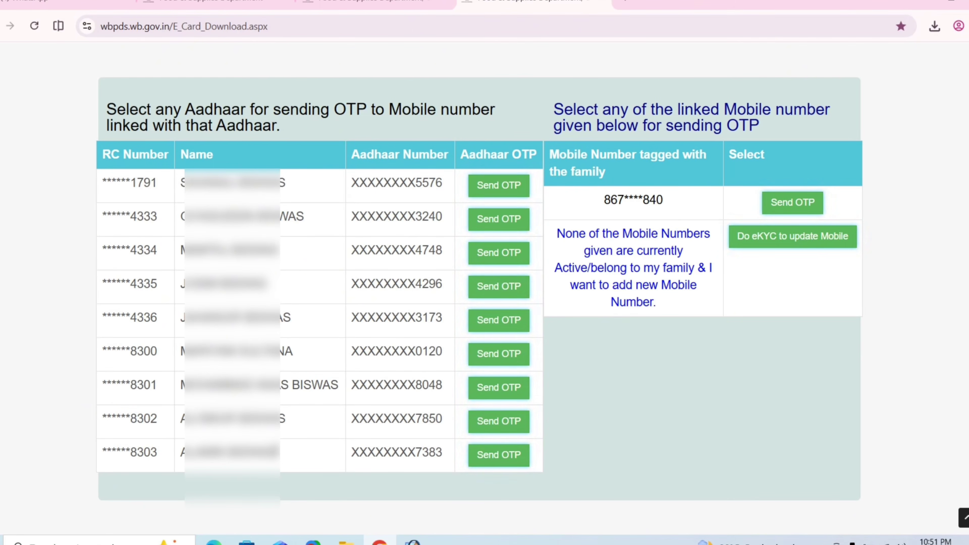
pyautogui.moveTo(182, 183); pyautogui.dragTo(417, 452)
pyautogui.click(629, 422)
pyautogui.moveTo(182, 183); pyautogui.dragTo(319, 464)
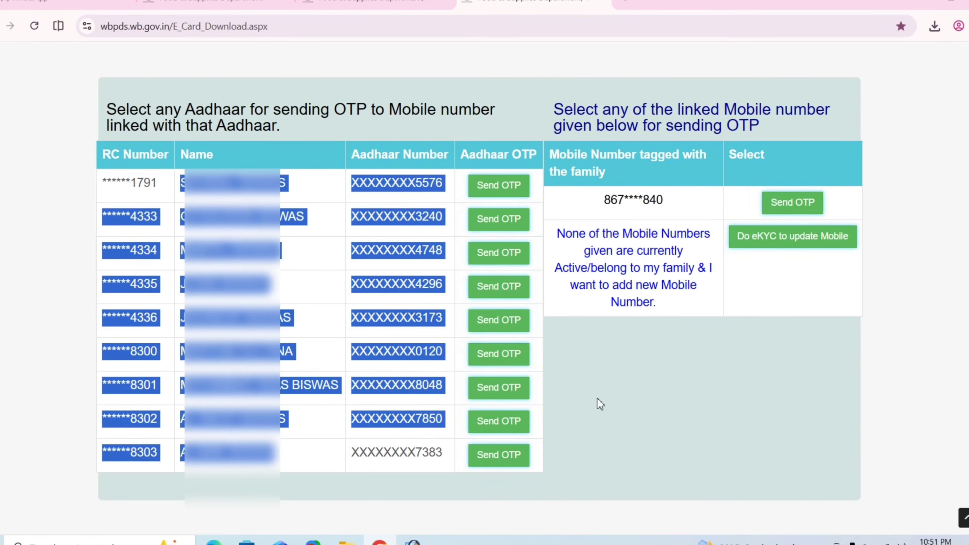
pyautogui.click(599, 403)
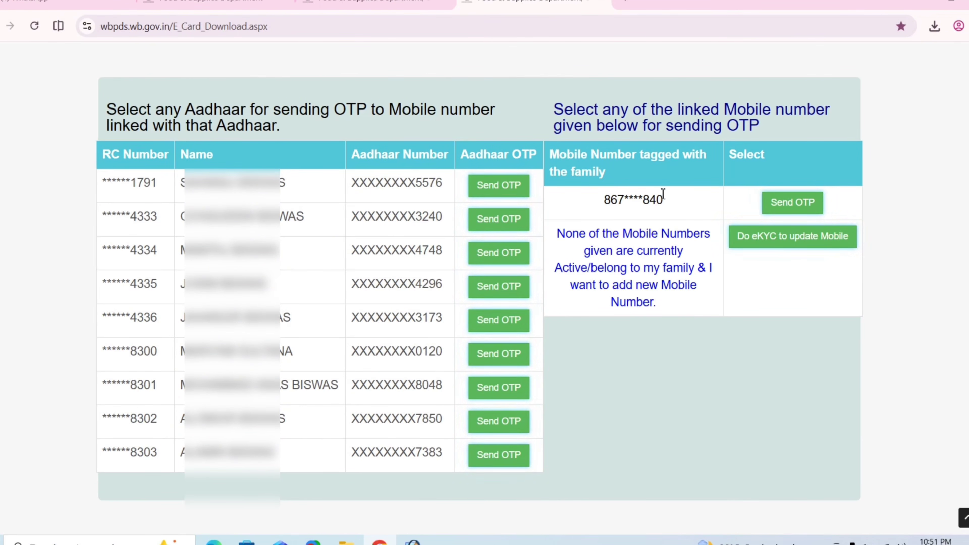
pyautogui.moveTo(601, 200); pyautogui.dragTo(672, 213)
pyautogui.click(666, 231)
pyautogui.moveTo(611, 200); pyautogui.dragTo(664, 206)
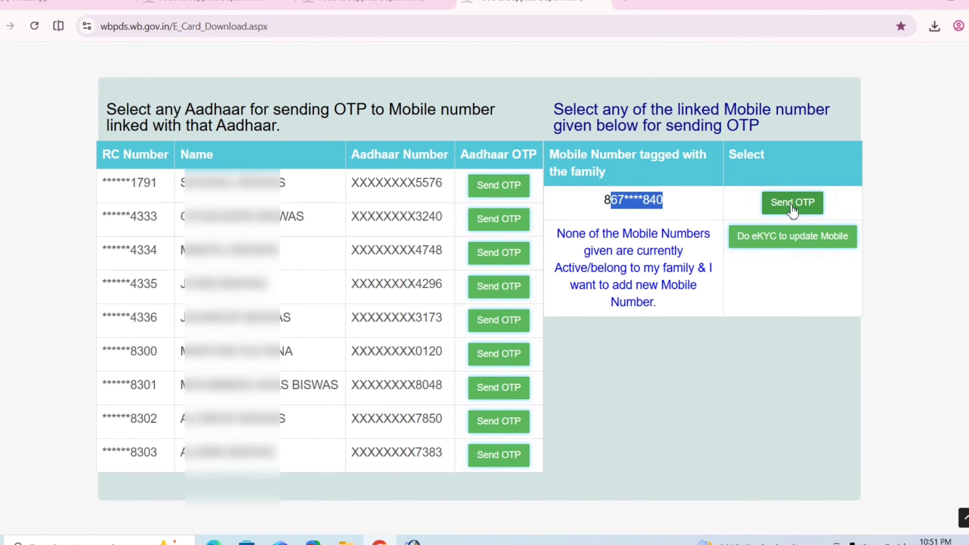
pyautogui.click(665, 215)
pyautogui.moveTo(644, 202); pyautogui.dragTo(674, 207)
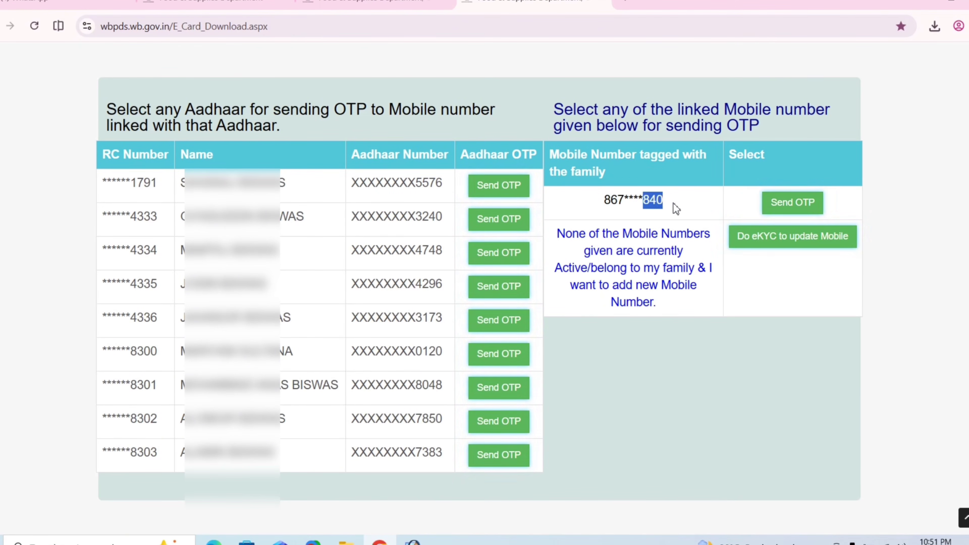
pyautogui.click(737, 216)
pyautogui.moveTo(185, 183); pyautogui.dragTo(313, 456)
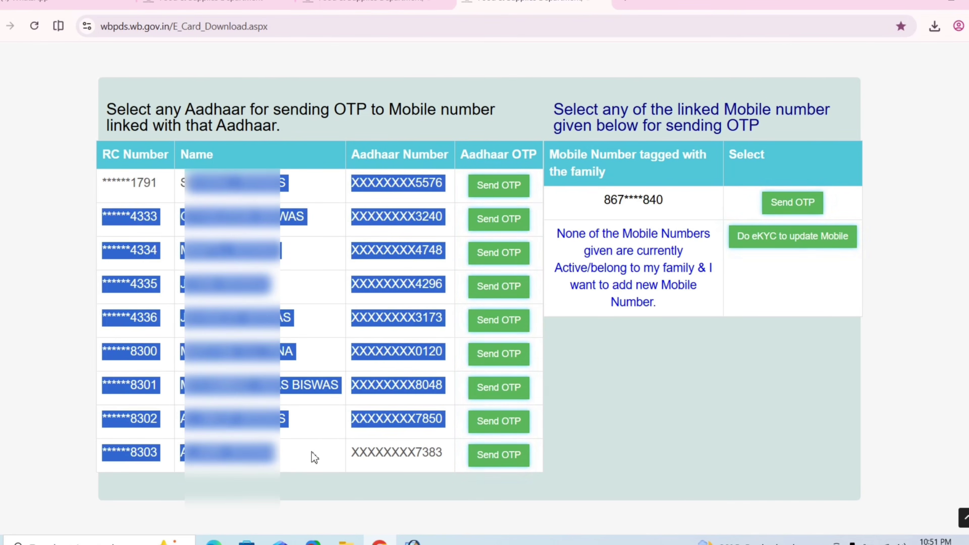
pyautogui.click(311, 451)
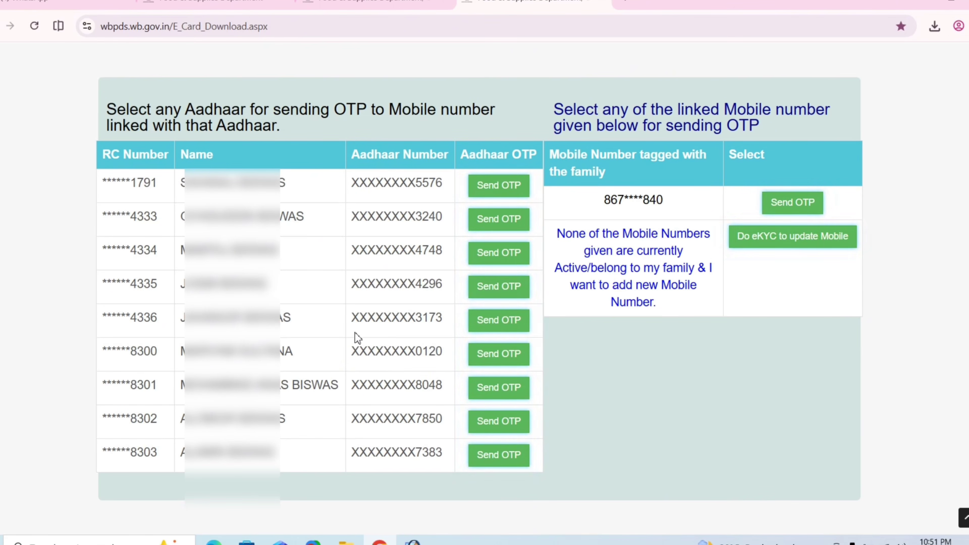
# Request an OTP for the fourth member's Aadhaar and enter the six-digit code.
pyautogui.click(494, 295)
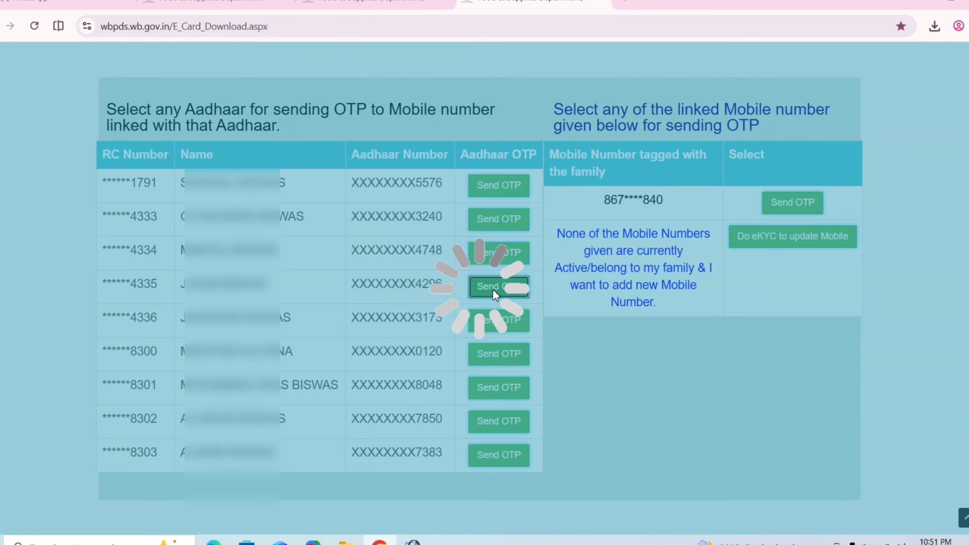
pyautogui.click(376, 172)
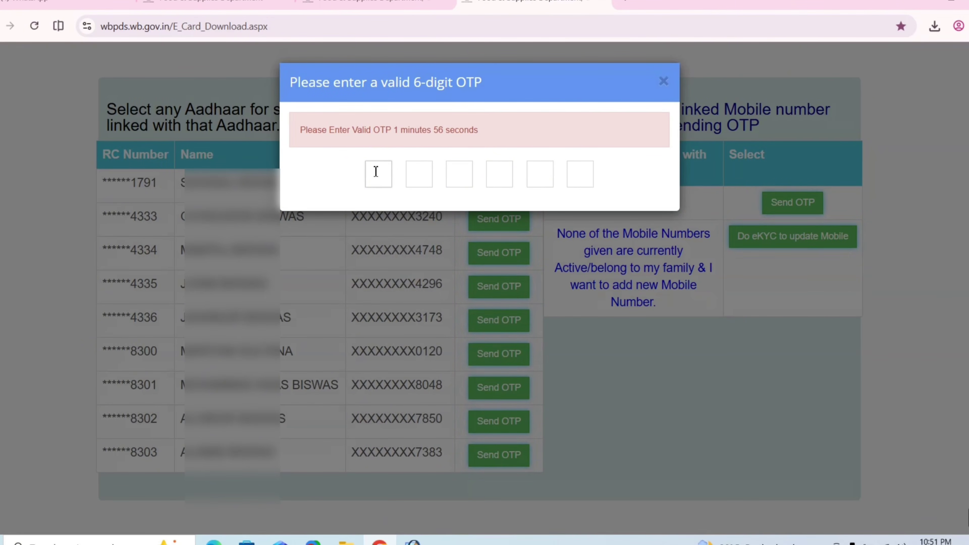
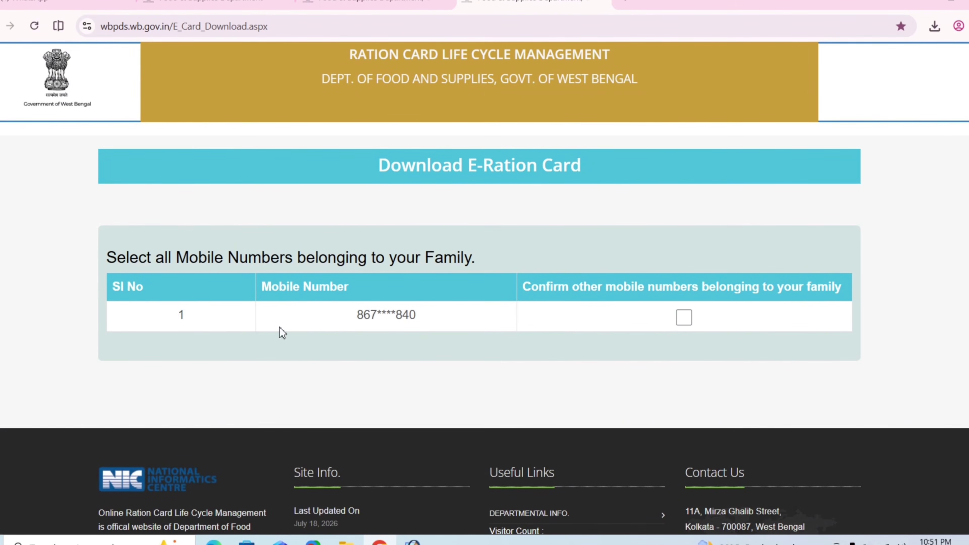
# Mark the listed mobile number as the family's, confirm it, and accept the update alert.
pyautogui.click(682, 321)
pyautogui.click(301, 379)
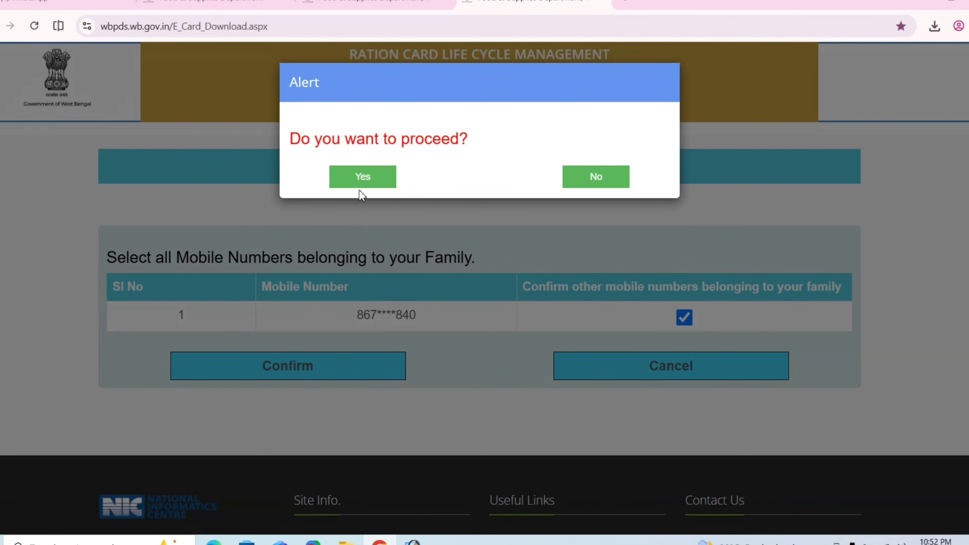
pyautogui.click(363, 184)
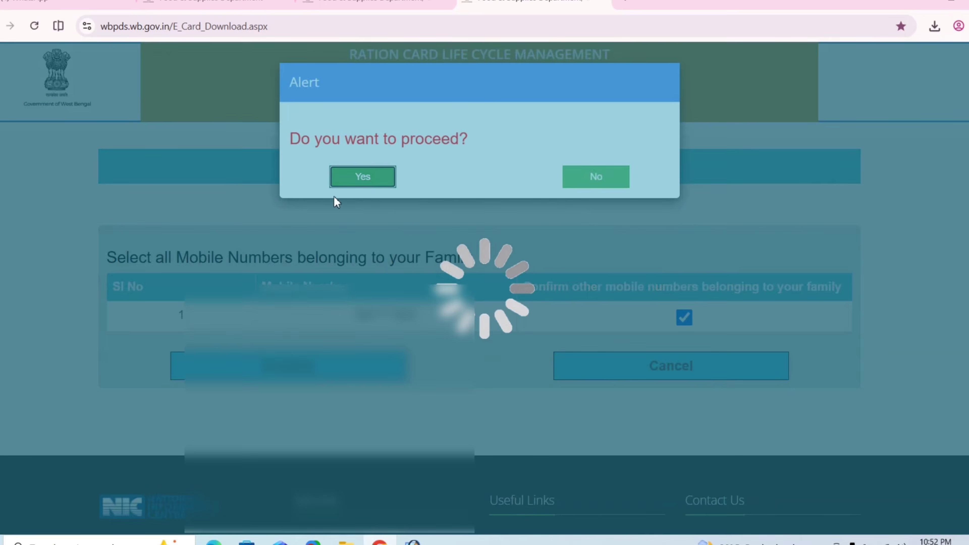
pyautogui.scroll(-4, 404, 259)
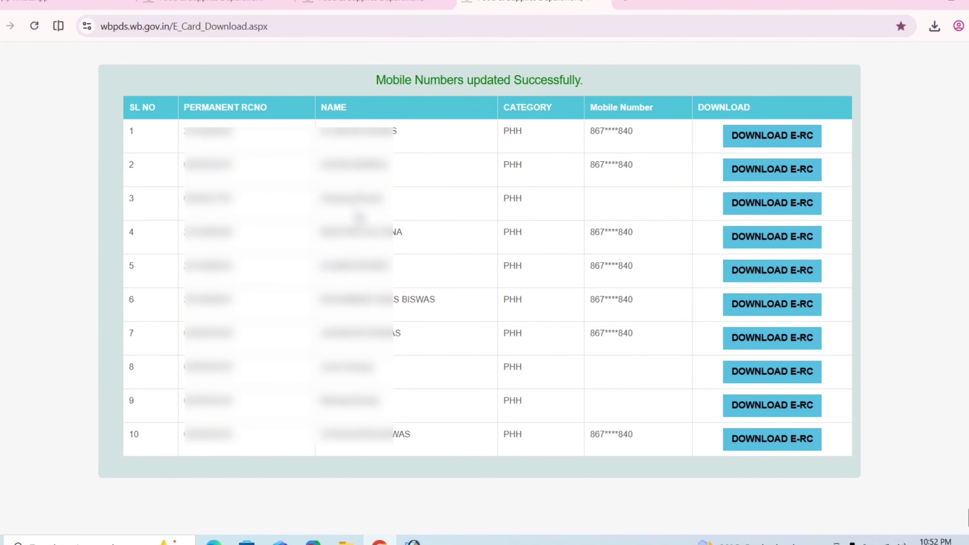
# Download the e-Ration Card from row 8 and open the finished PDF from Chrome's downloads.
pyautogui.moveTo(161, 365); pyautogui.dragTo(683, 363)
pyautogui.click(748, 372)
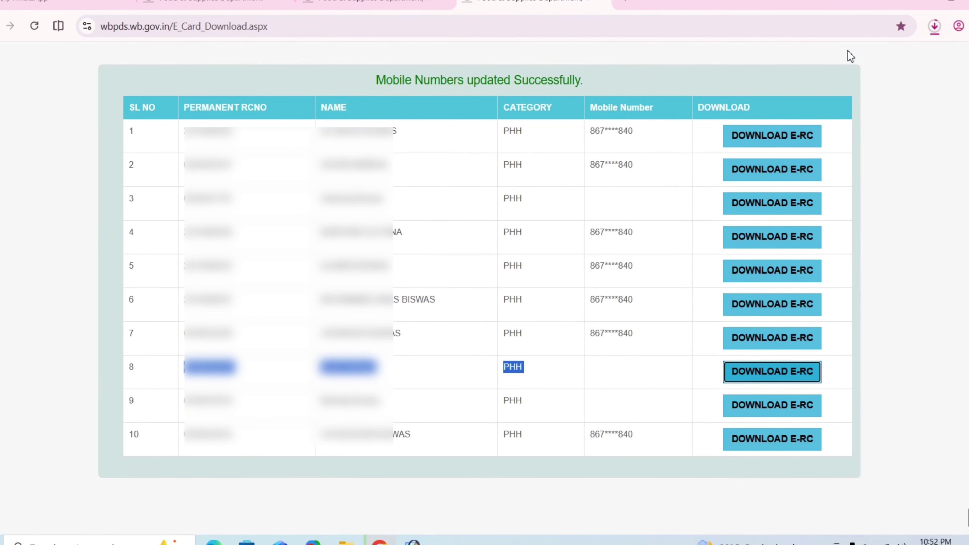
pyautogui.click(935, 26)
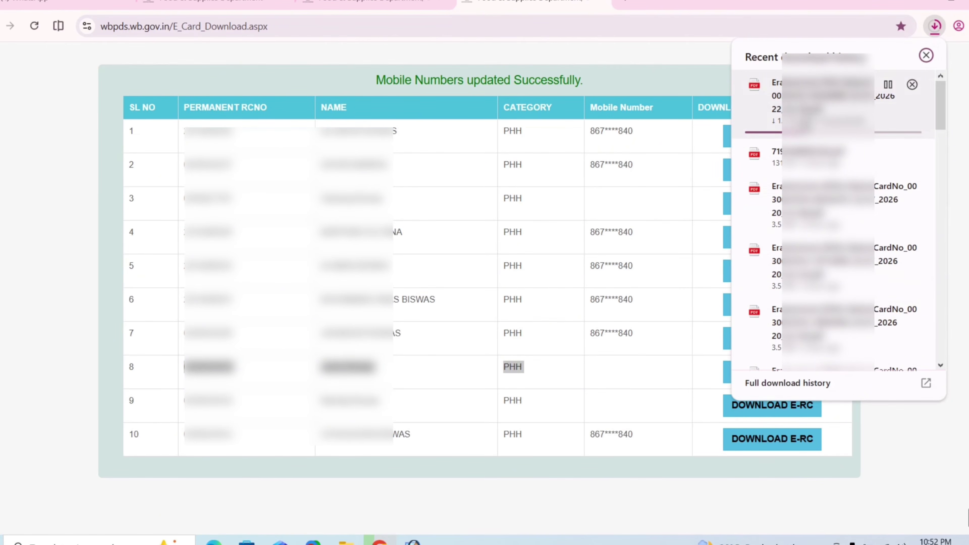
pyautogui.click(661, 95)
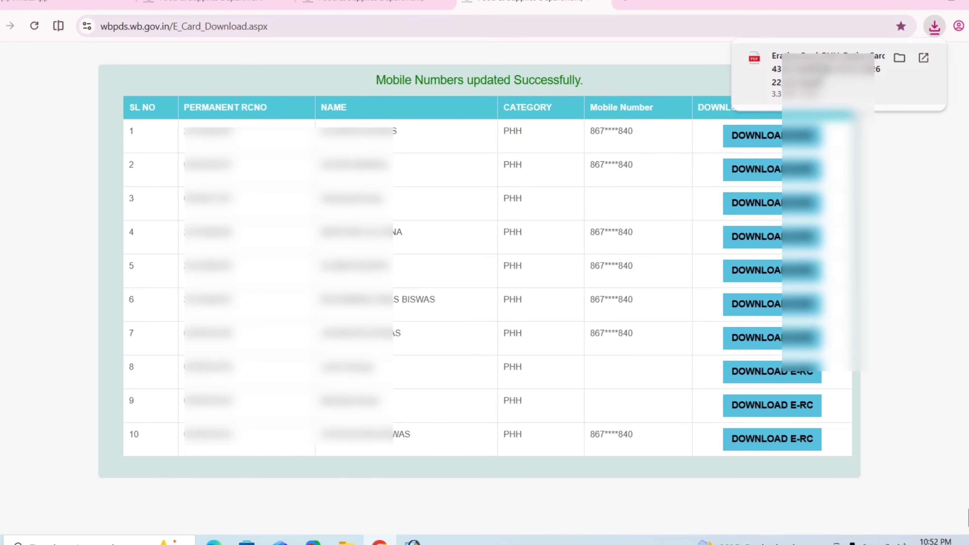
pyautogui.click(818, 65)
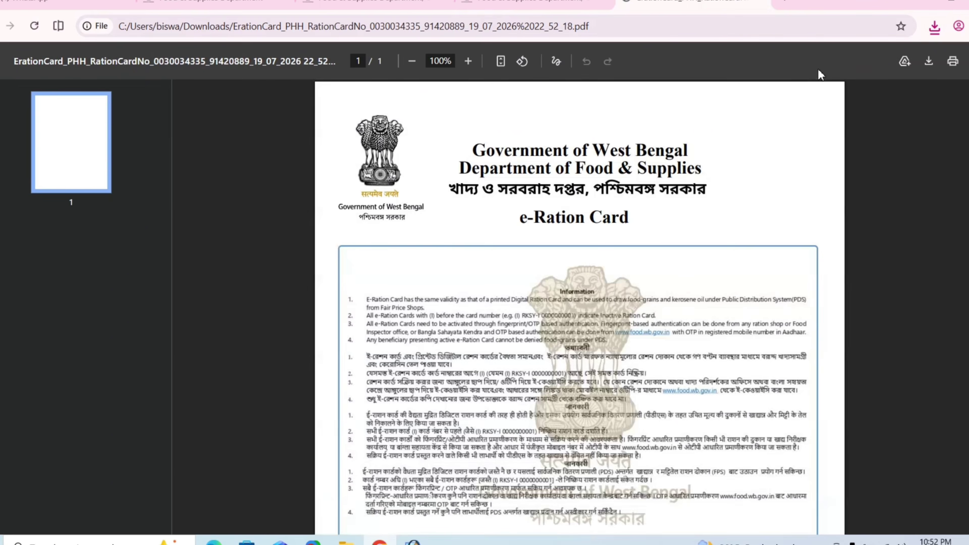
# Zoom the e-Ration Card PDF to 150% and scroll down to the Digital Ration Card section.
pyautogui.click(467, 61)
pyautogui.click(468, 61)
pyautogui.click(468, 61)
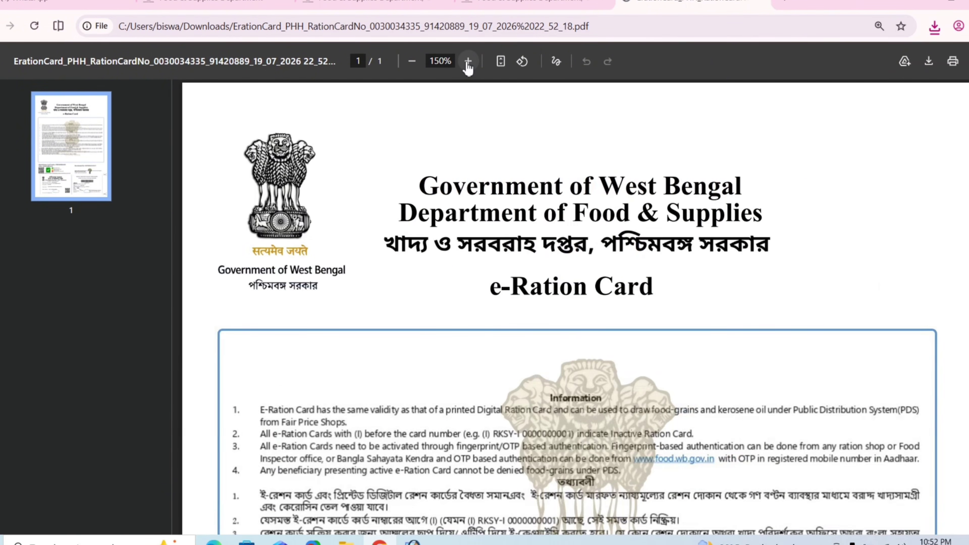
pyautogui.scroll(-8, 591, 229)
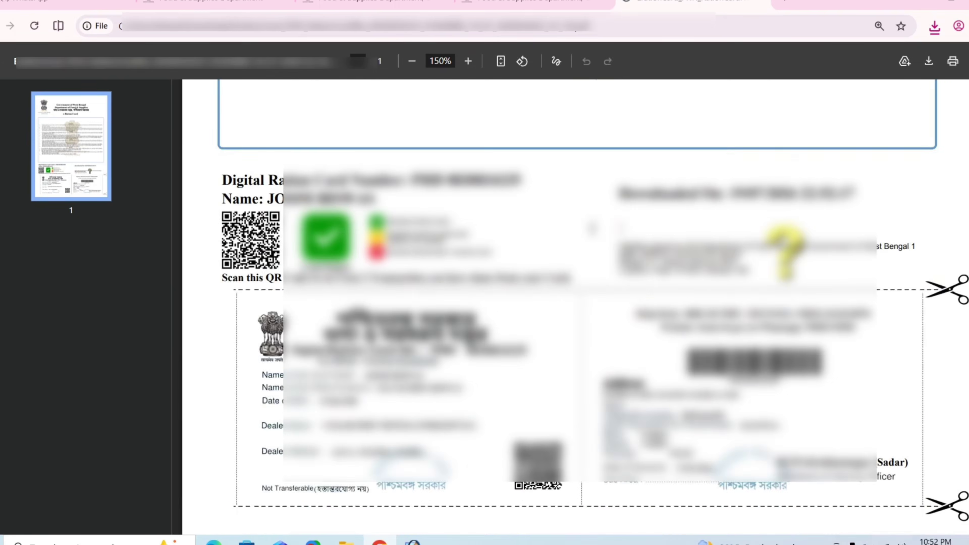